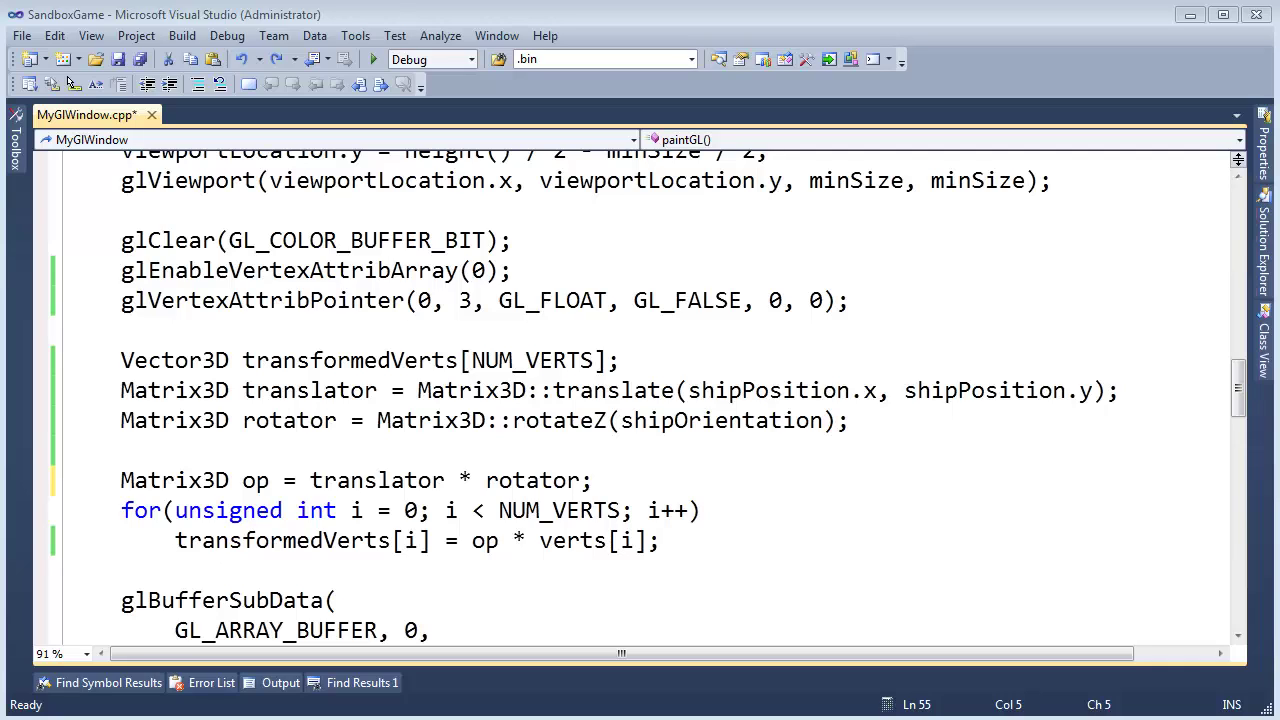
Change the op product to rotator * translator and check the line has no errors.
{"action": "double_click", "coordinate": [540, 478]}
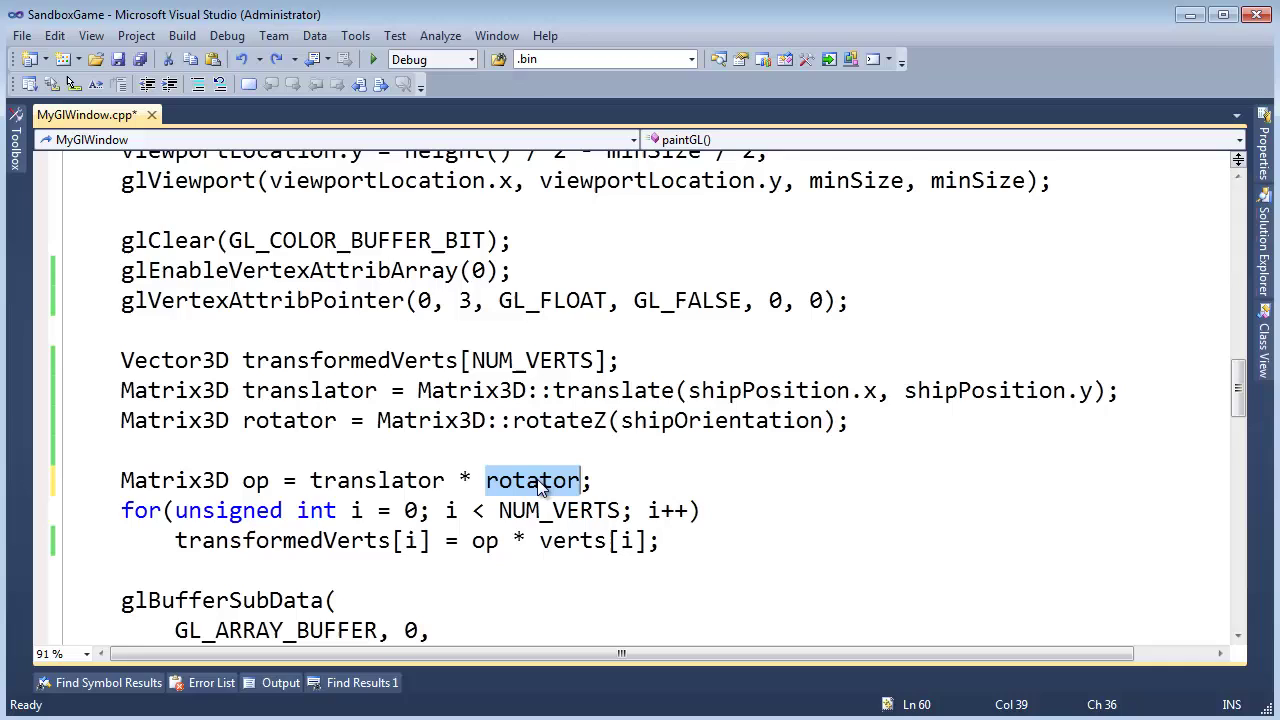
{"action": "key", "text": "Delete"}
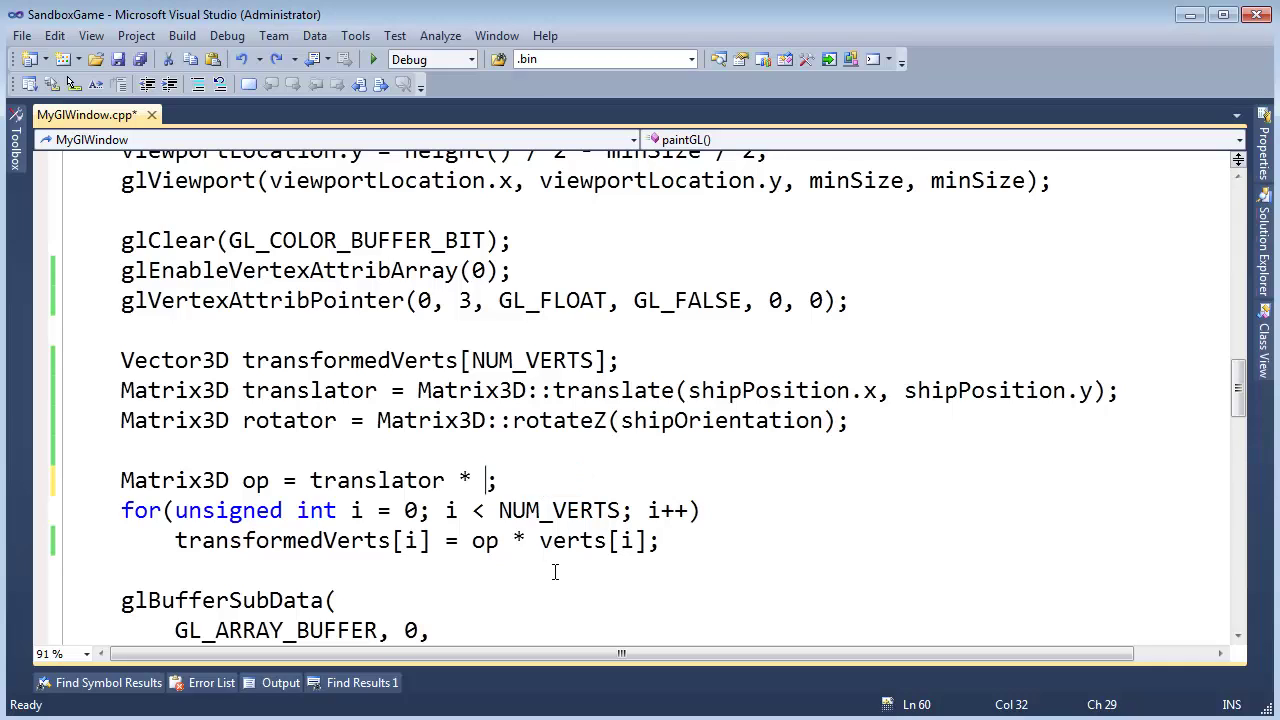
{"action": "key", "text": "BackSpace"}
{"action": "key", "text": "BackSpace"}
{"action": "key", "text": "BackSpace"}
{"action": "type", "text": "rotator"}
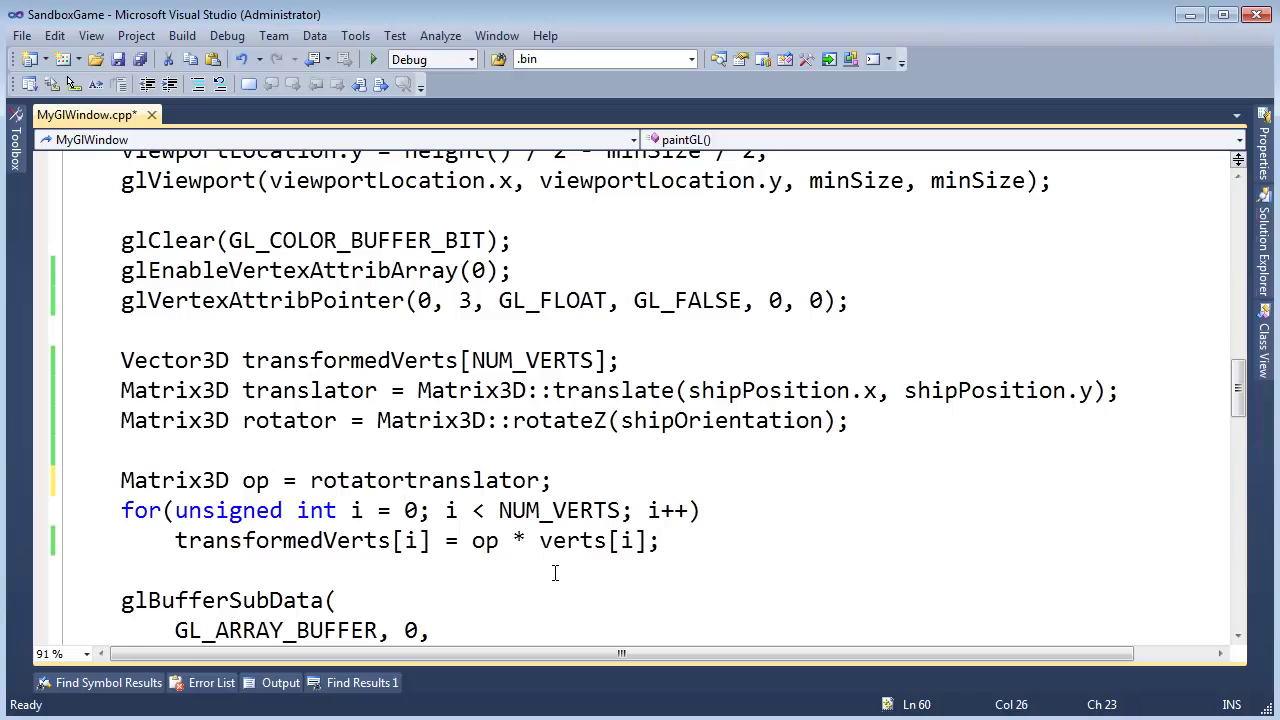
{"action": "type", "text": " *"}
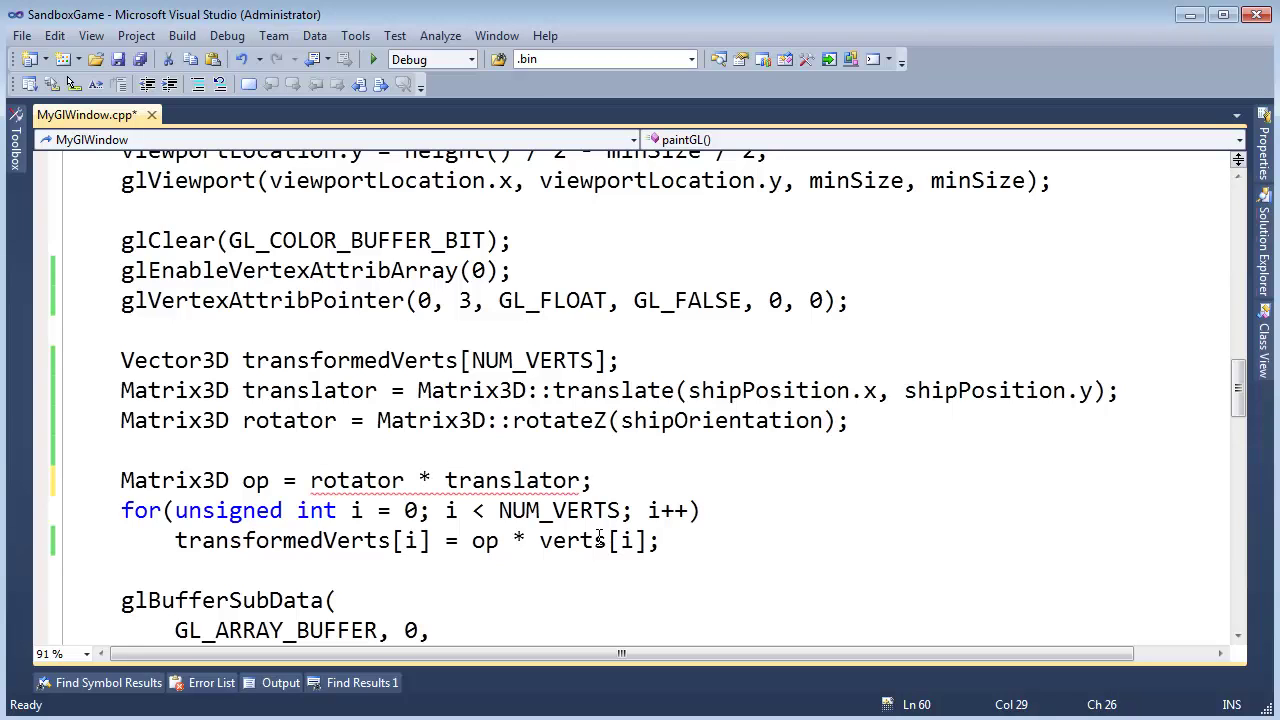
{"action": "left_click", "coordinate": [418, 481]}
{"action": "left_click", "coordinate": [513, 482]}
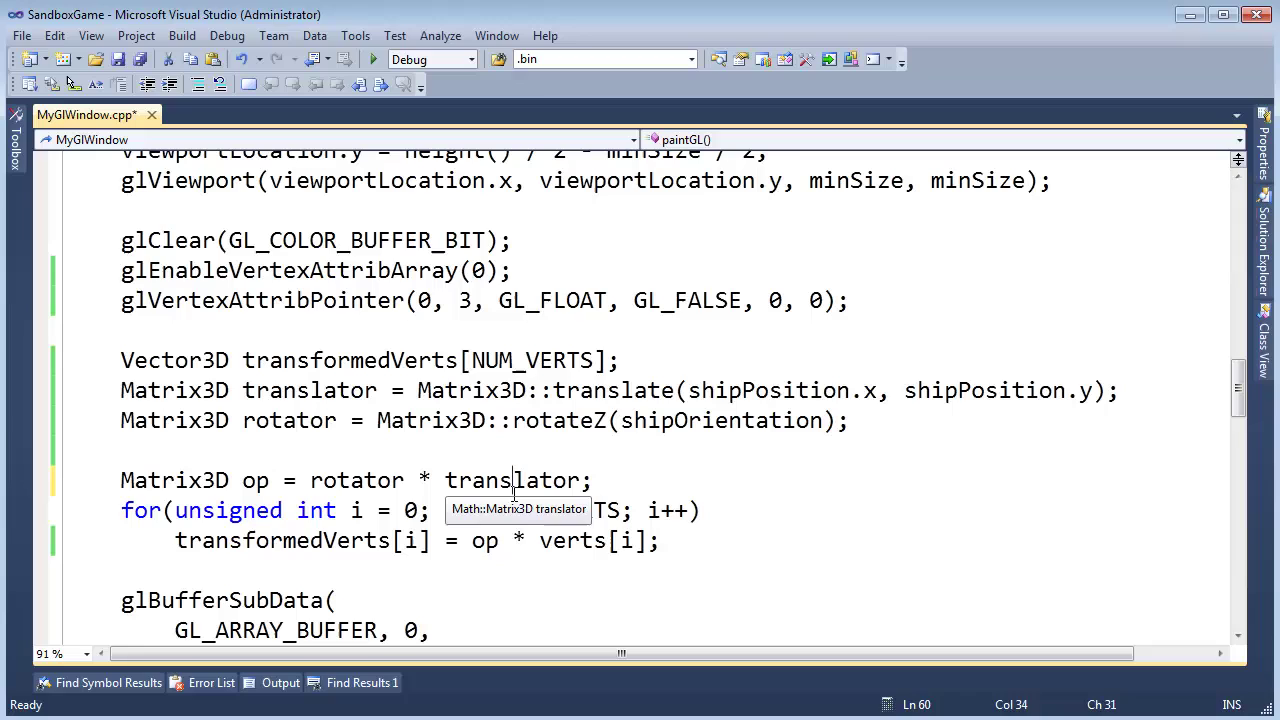
{"action": "left_click", "coordinate": [623, 463]}
Build and run the game, rotate the triangle with the Left key until it points down, then close it.
{"action": "key", "text": "ctrl+shift+b"}
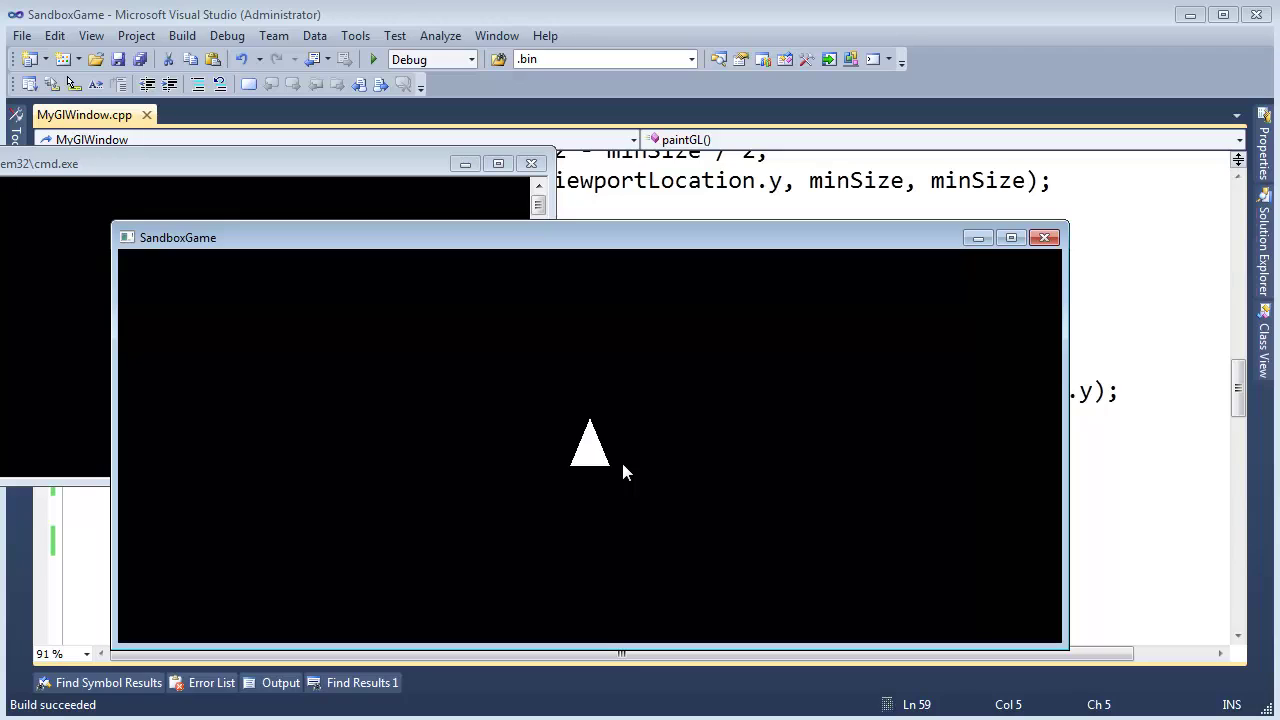
{"action": "key", "text": "Left"}
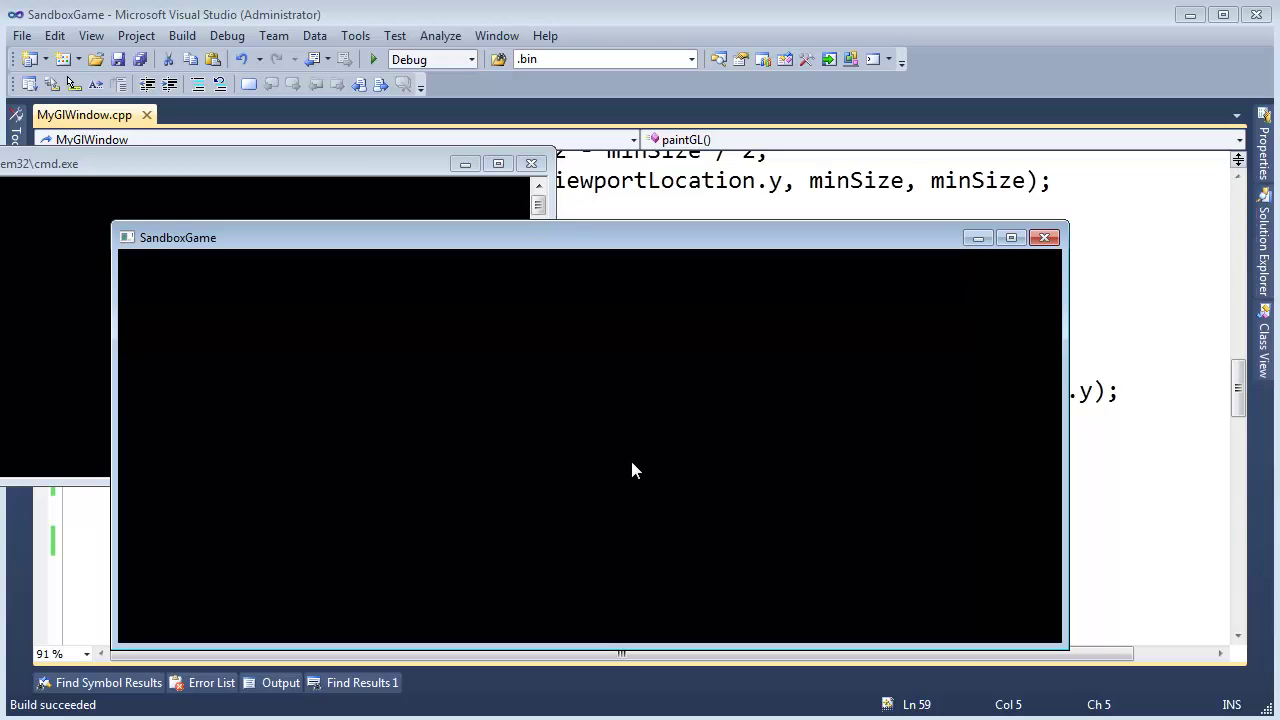
{"action": "key", "text": "alt+F4"}
{"action": "left_click", "coordinate": [417, 390]}
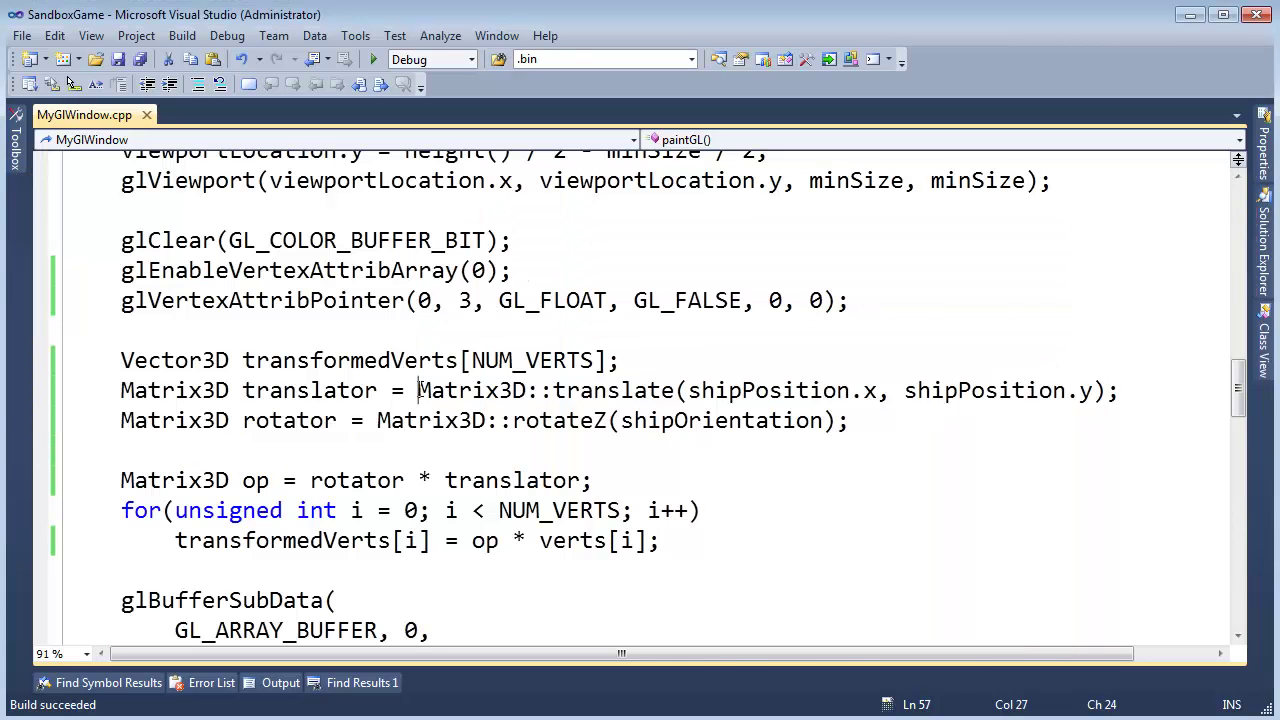
{"action": "key", "text": "ctrl+F5"}
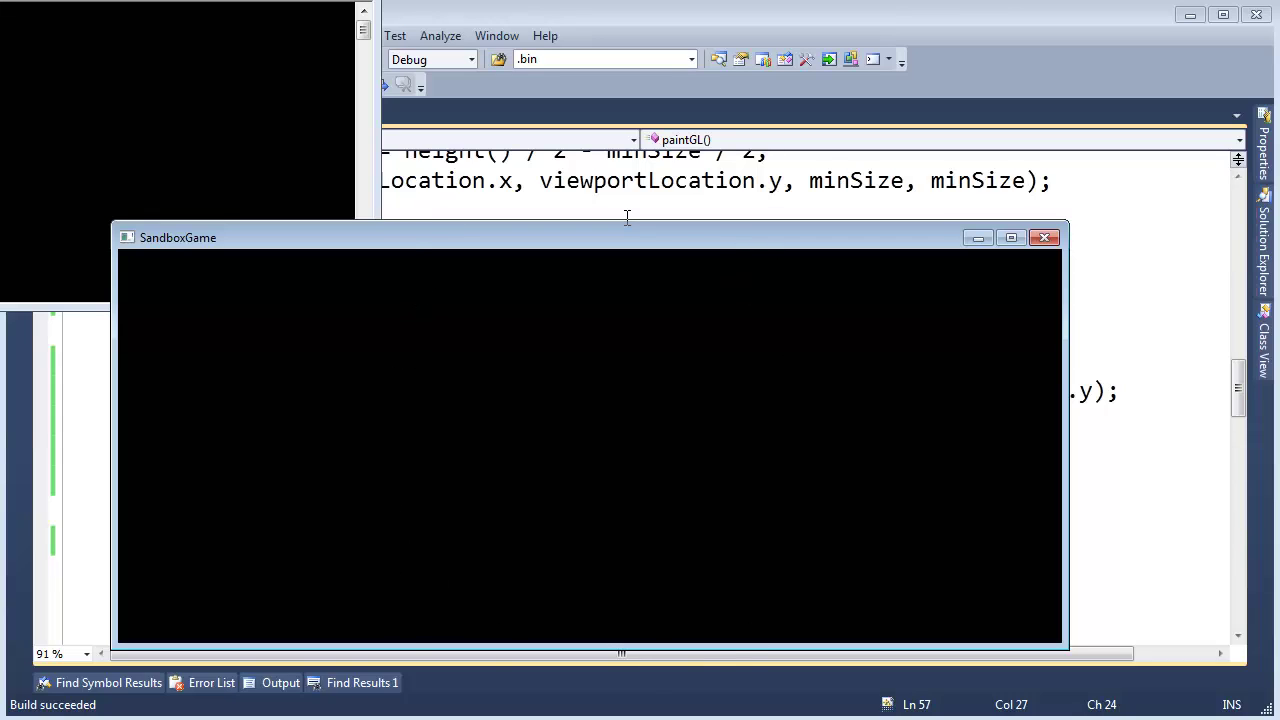
{"action": "left_click", "coordinate": [1044, 237]}
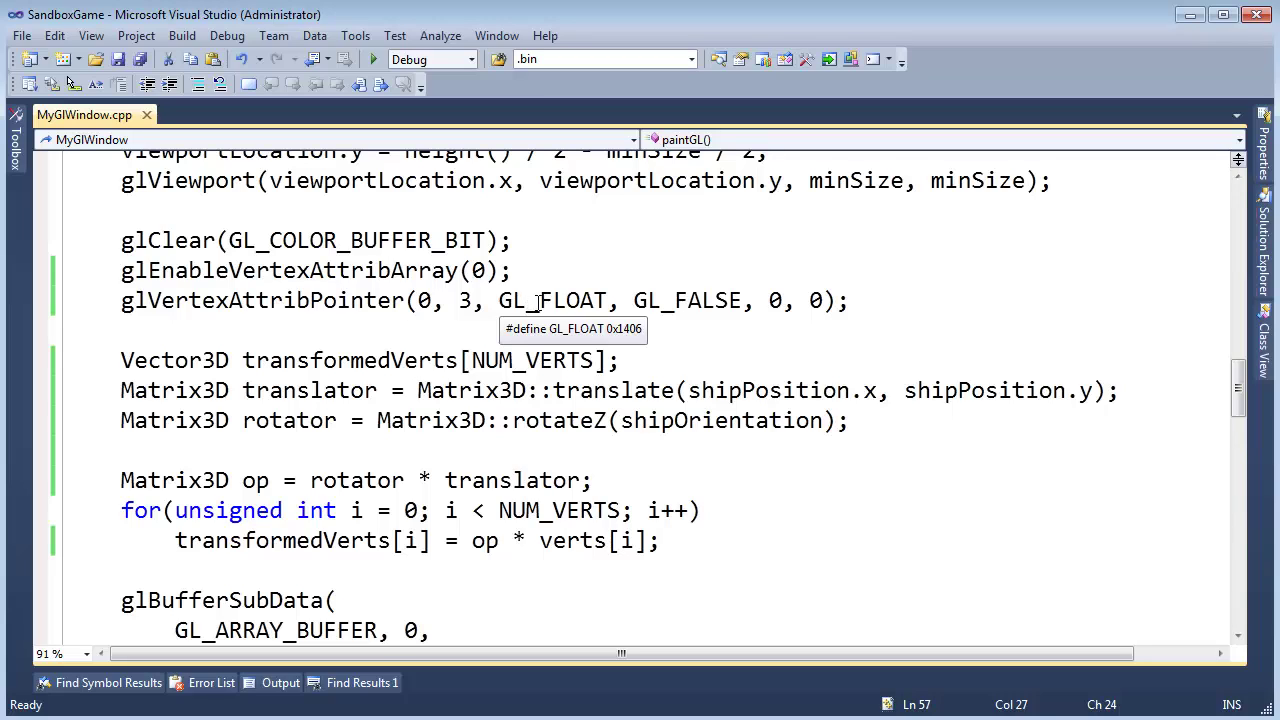
{"action": "double_click", "coordinate": [485, 482]}
{"action": "double_click", "coordinate": [349, 480]}
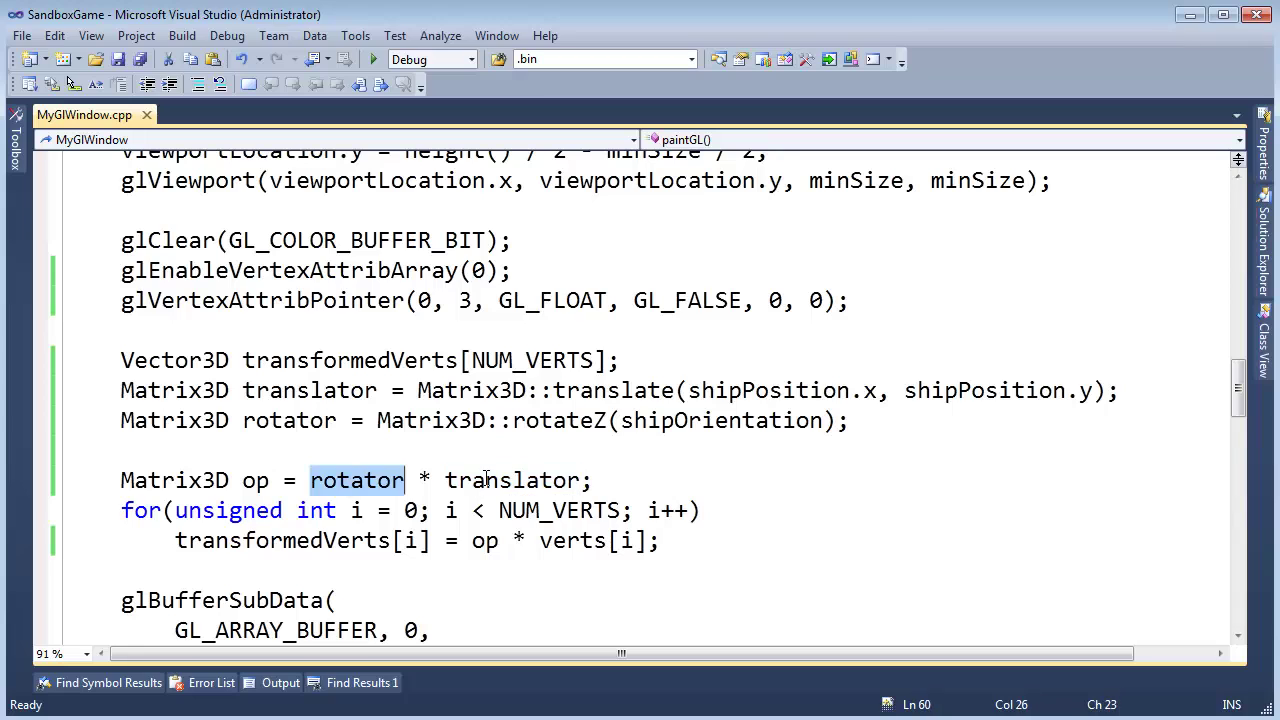
{"action": "double_click", "coordinate": [487, 481]}
{"action": "double_click", "coordinate": [365, 481]}
{"action": "double_click", "coordinate": [469, 481]}
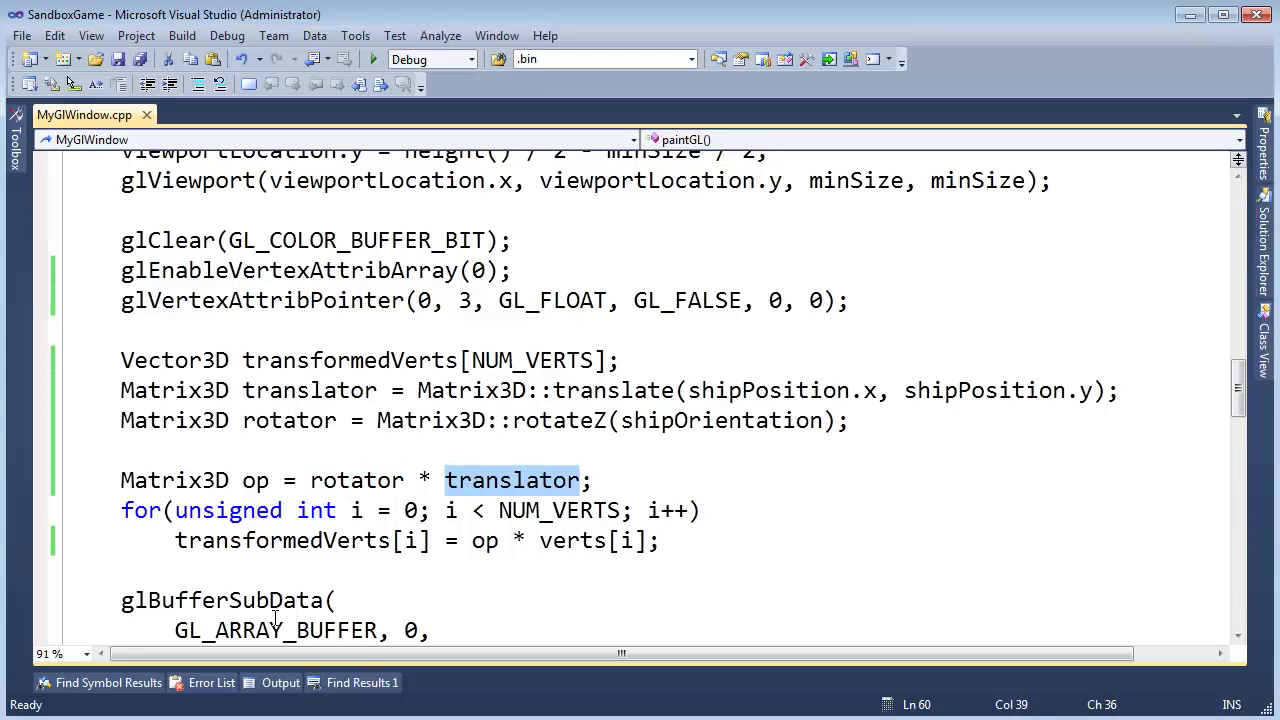
{"action": "left_click", "coordinate": [472, 545]}
{"action": "key", "text": "F5"}
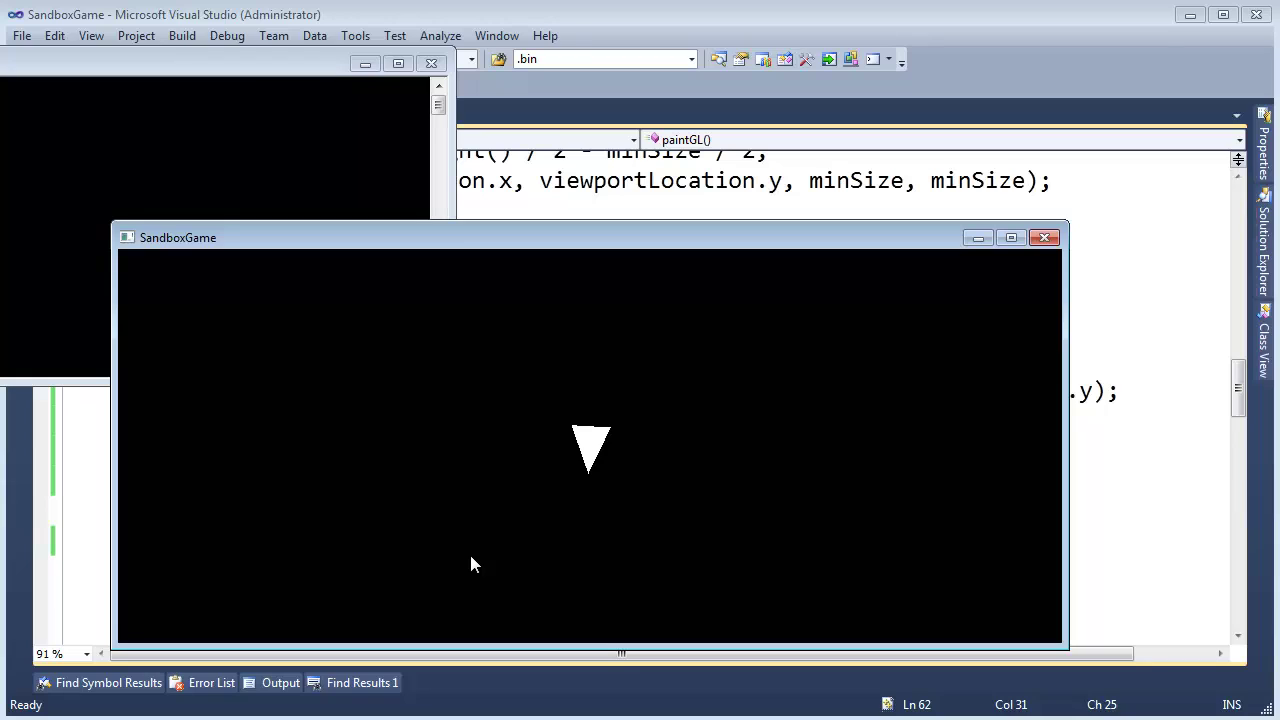
{"action": "key", "text": "Up"}
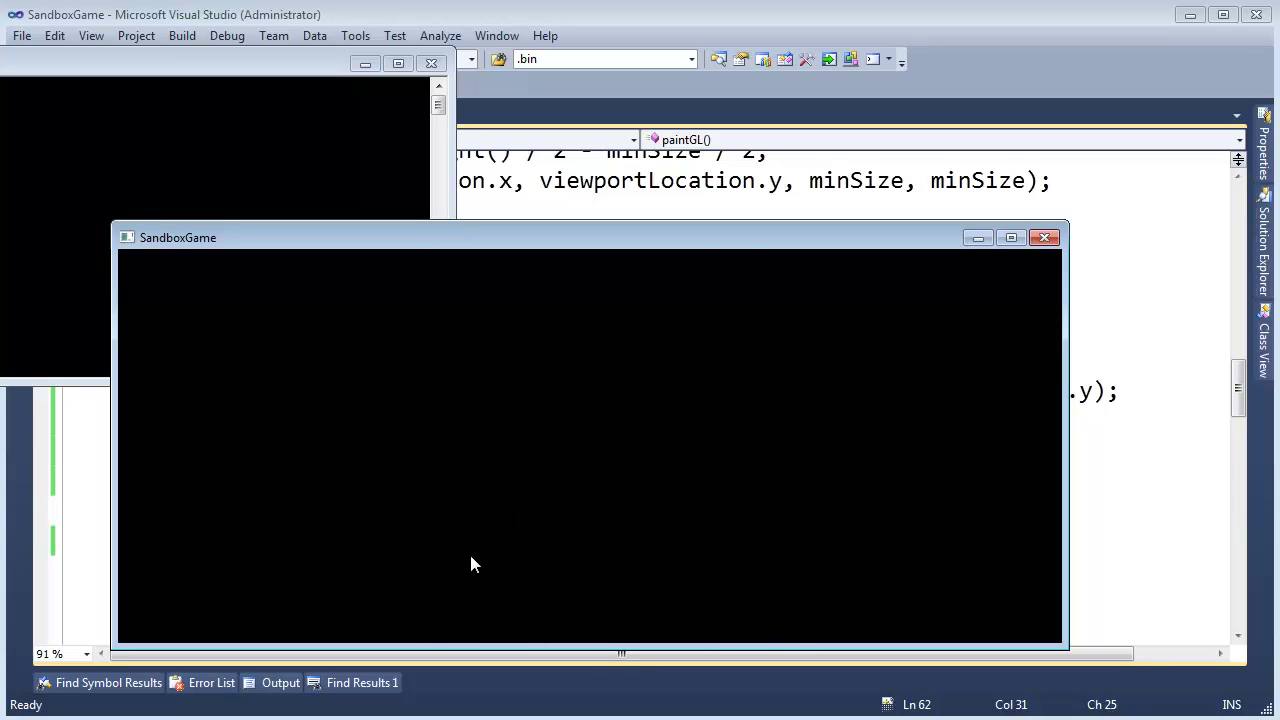
{"action": "key", "text": "alt+F4"}
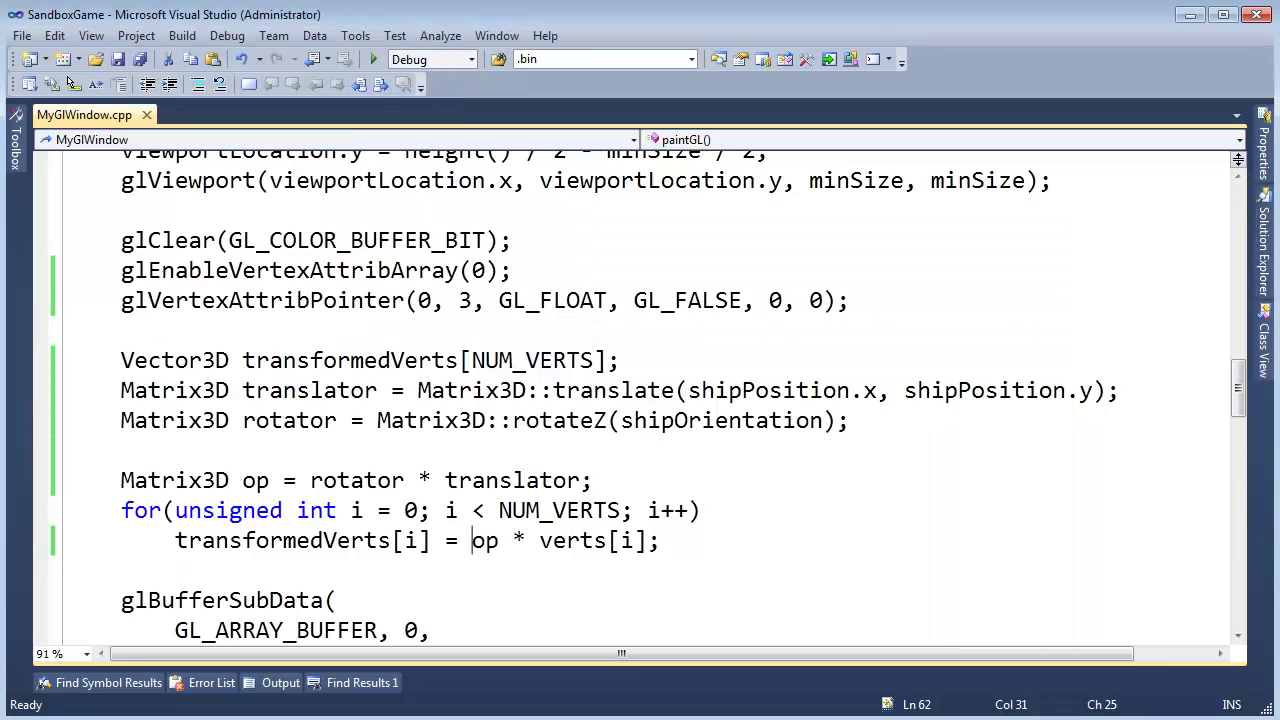
Launch TwoDHarness without debugging using Ctrl+F5.
{"action": "key", "text": "ctrl+F5"}
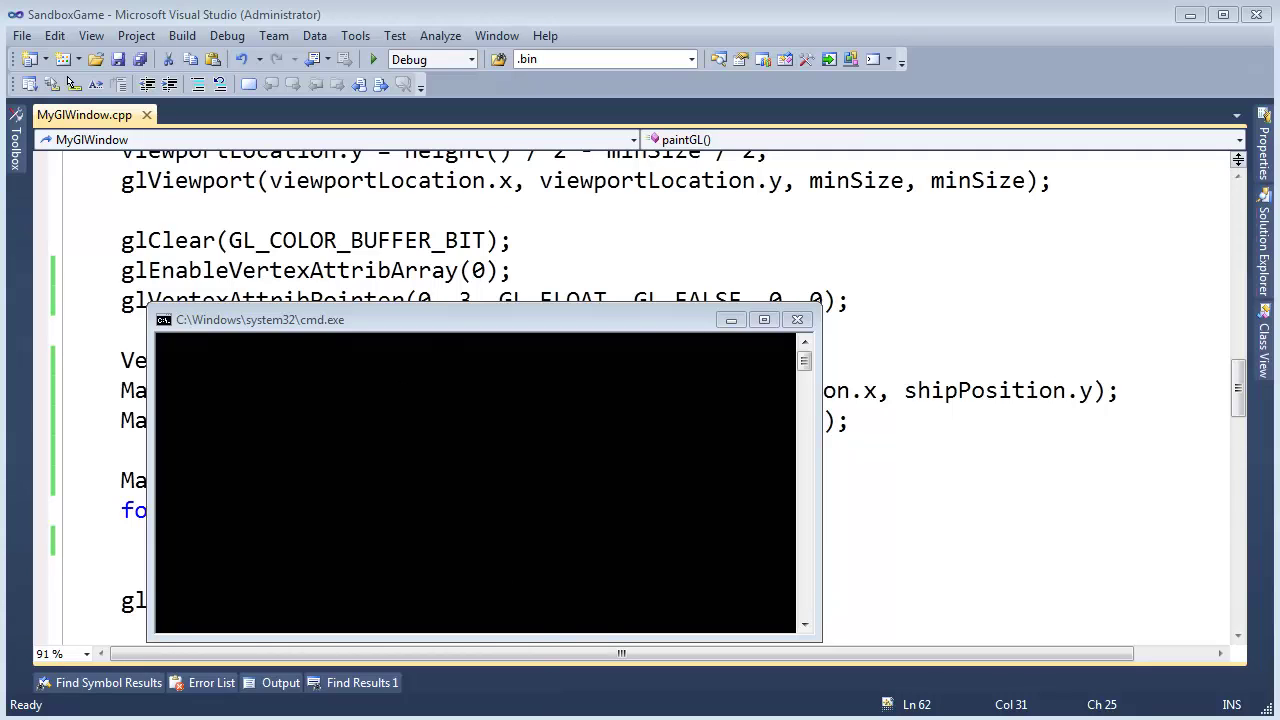
Move the harness window to the top-left, widen it, and add three identity transform matrices.
{"action": "left_click_drag", "start_coordinate": [485, 525], "coordinate": [229, 18]}
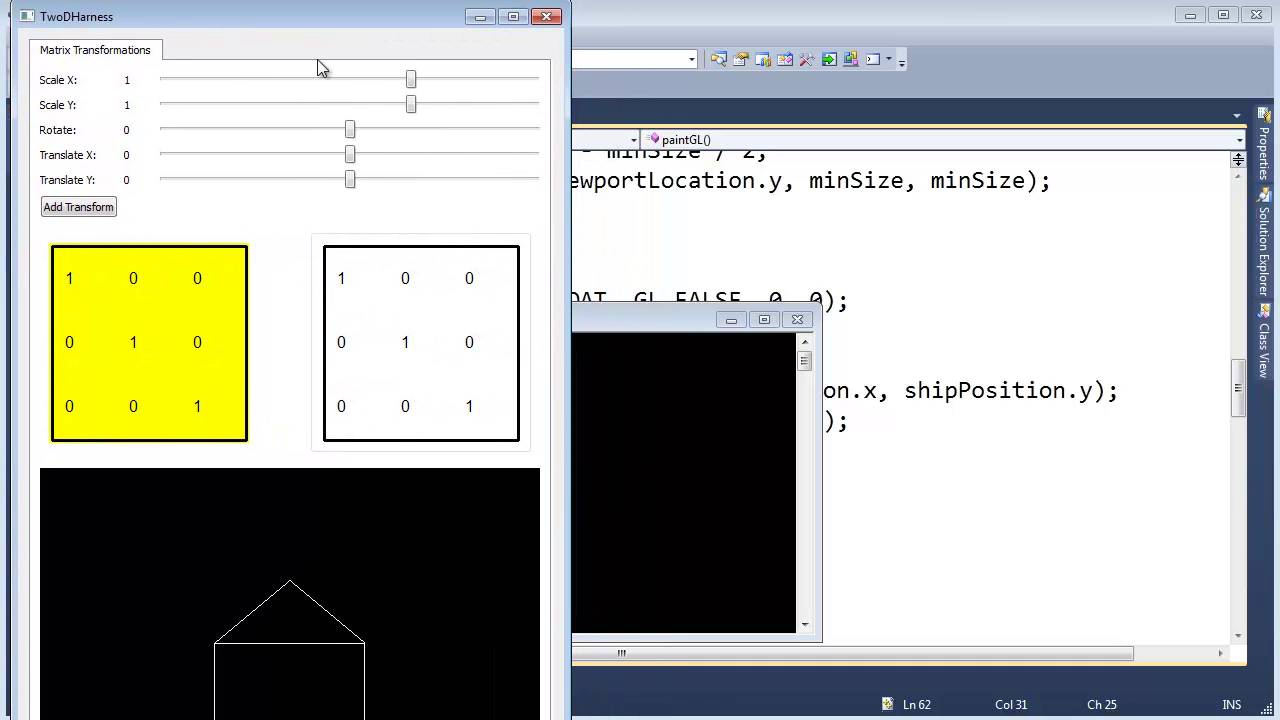
{"action": "left_click_drag", "start_coordinate": [569, 155], "coordinate": [1268, 155]}
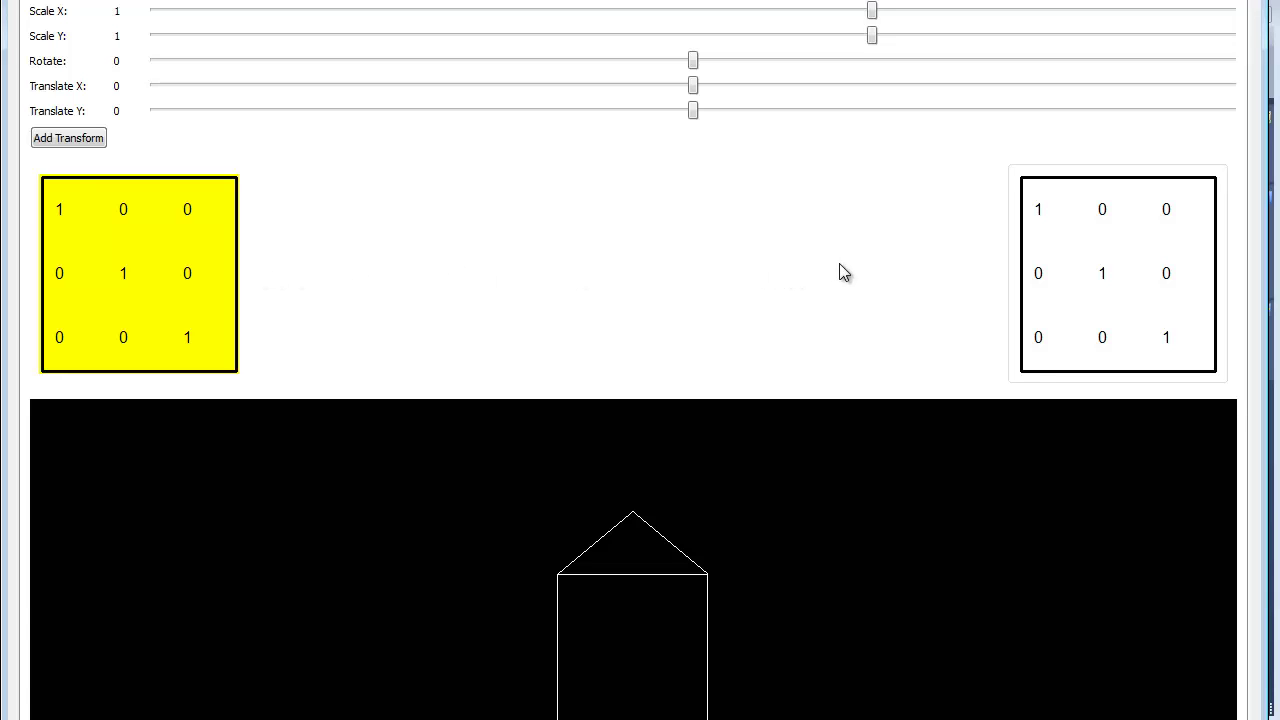
{"action": "left_click", "coordinate": [57, 139]}
{"action": "left_click", "coordinate": [57, 139]}
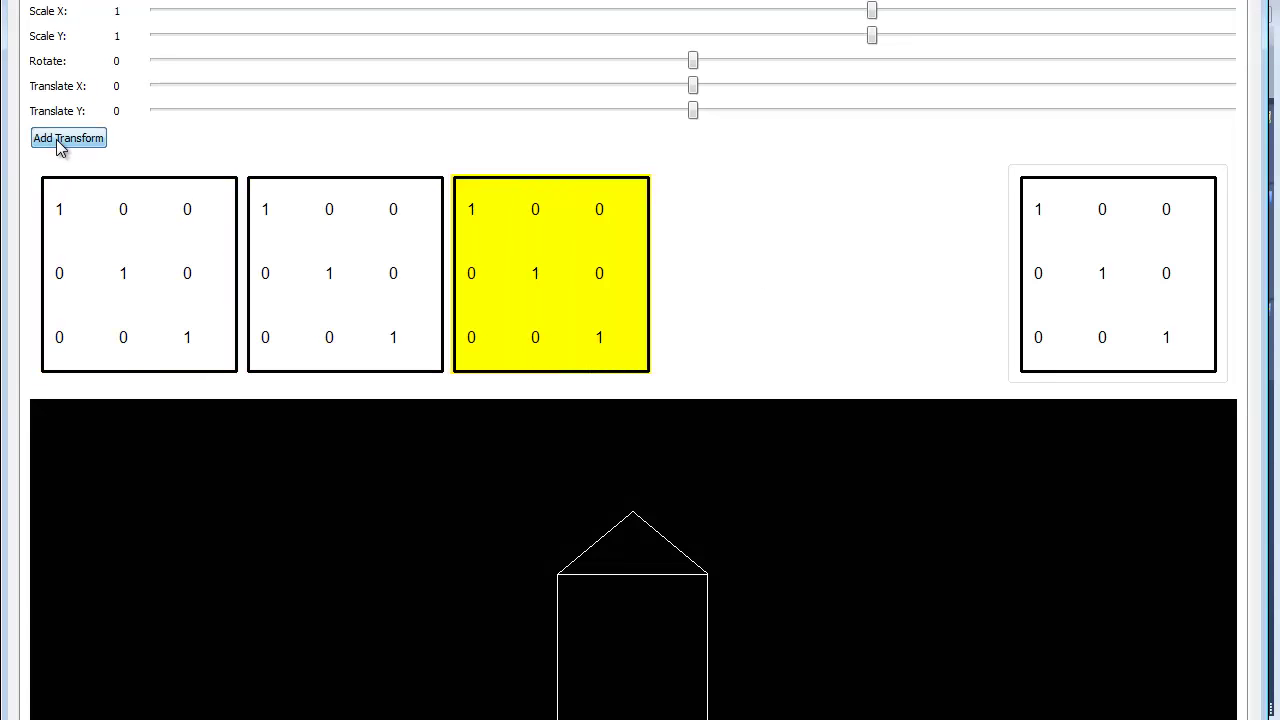
{"action": "left_click", "coordinate": [57, 139]}
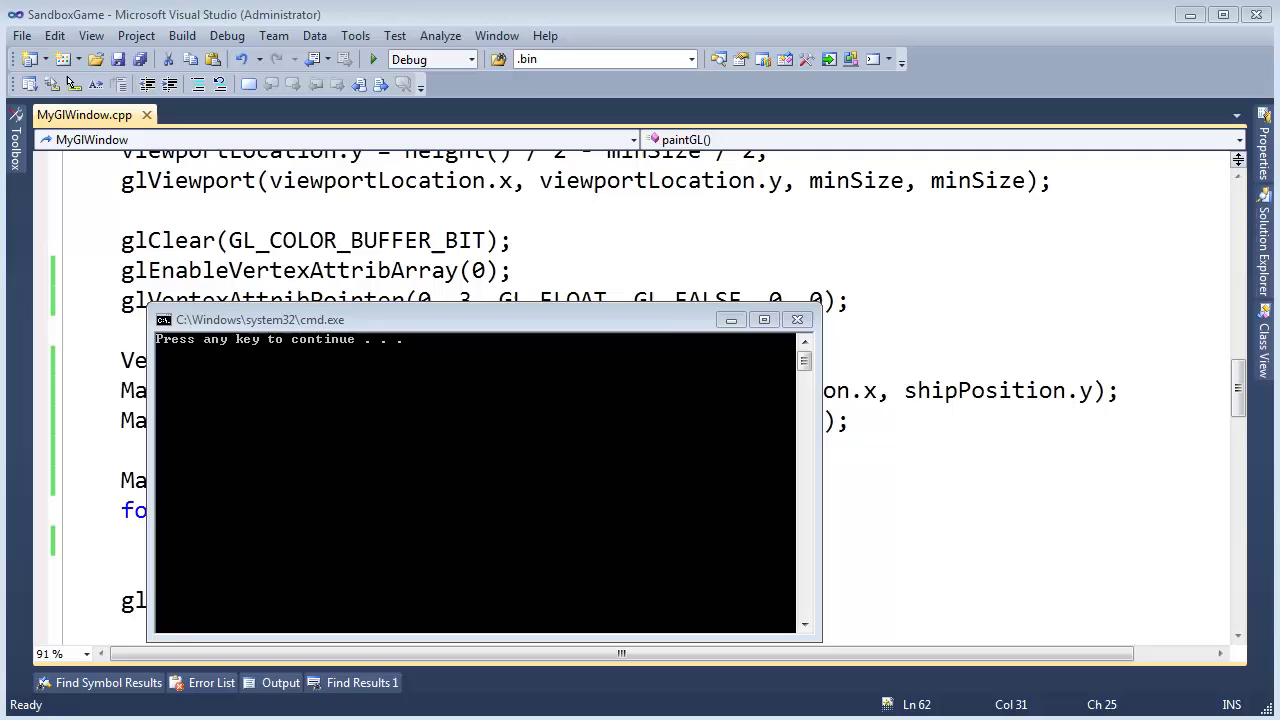
Relaunch TwoDHarness maximized, add a second matrix, and scale it to X 0.78 and Y 1.13.
{"action": "key", "text": "Return"}
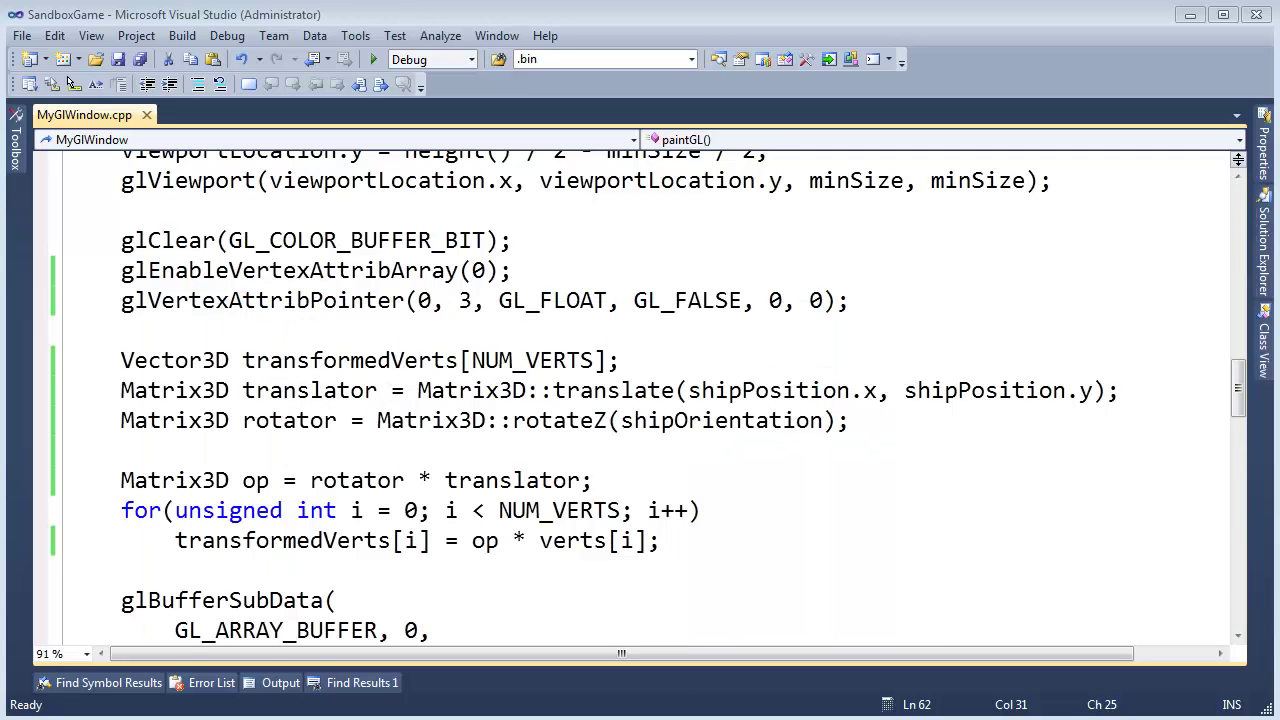
{"action": "key", "text": "ctrl+F5"}
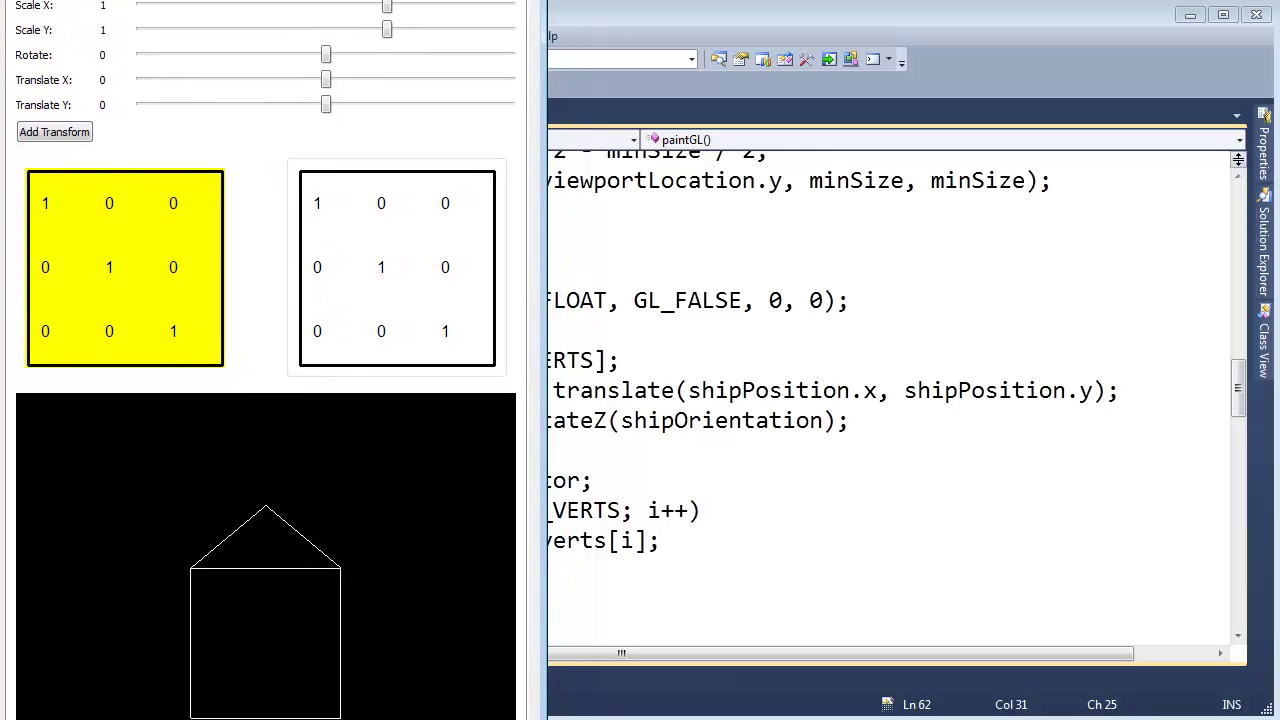
{"action": "key", "text": "super+Up"}
{"action": "mouse_move", "coordinate": [1277, 197]}
{"action": "left_mouse_down"}
{"action": "mouse_move", "coordinate": [1234, 200]}
{"action": "mouse_move", "coordinate": [1258, 205]}
{"action": "left_mouse_up"}
{"action": "left_click", "coordinate": [67, 126]}
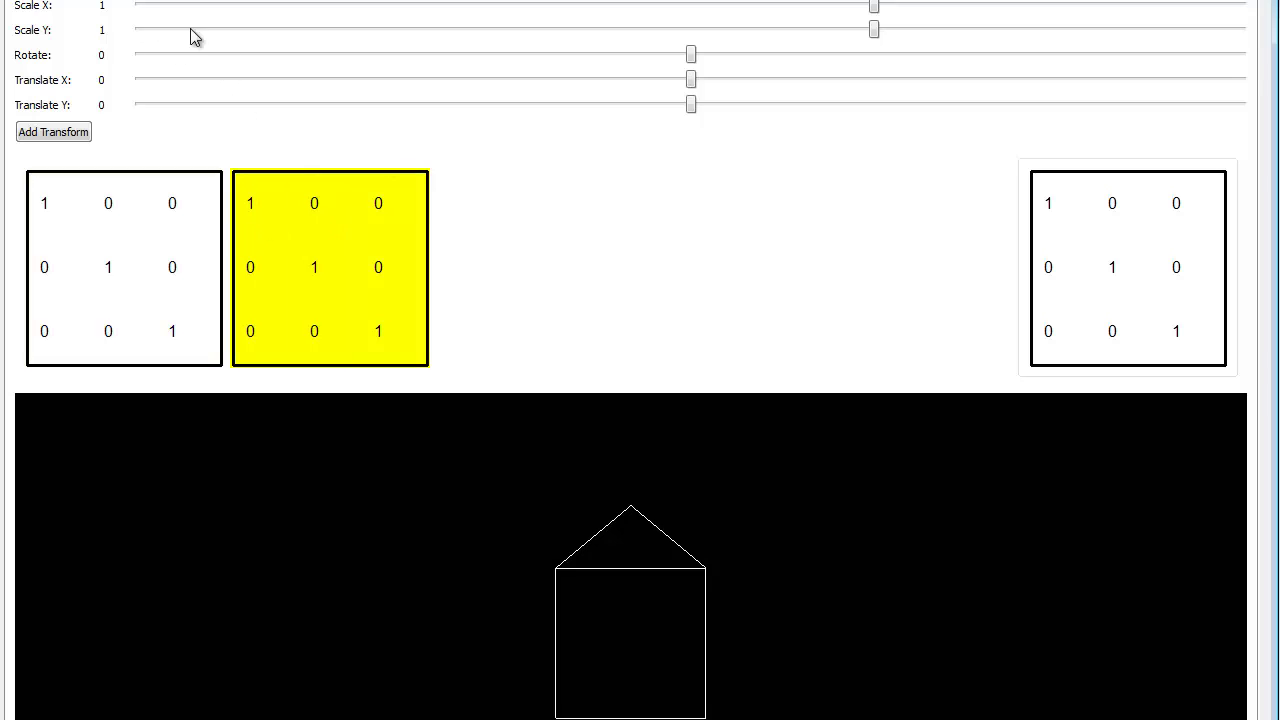
{"action": "left_click_drag", "start_coordinate": [875, 12], "coordinate": [917, 36]}
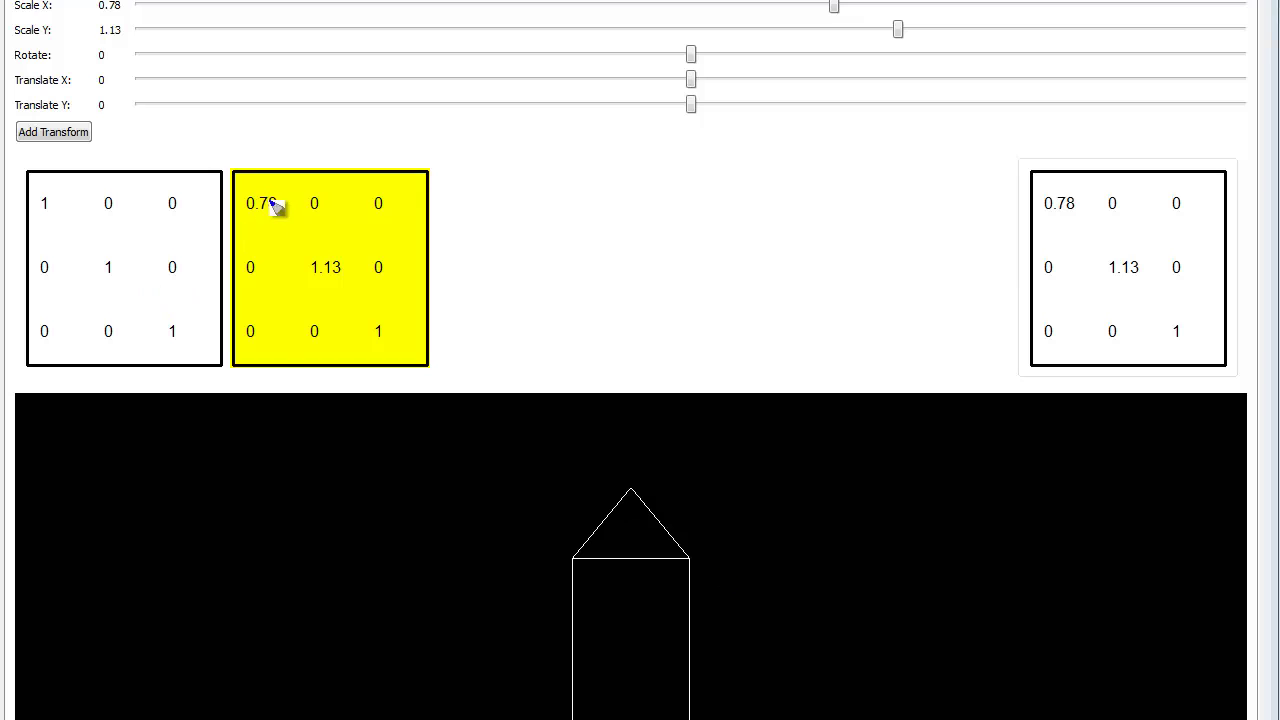
Mark the matrix columns and the 1.13 entry with pen annotations.
{"action": "mouse_move", "coordinate": [255, 186]}
{"action": "left_mouse_down"}
{"action": "mouse_move", "coordinate": [240, 189]}
{"action": "mouse_move", "coordinate": [240, 330]}
{"action": "mouse_move", "coordinate": [256, 344]}
{"action": "left_mouse_up"}
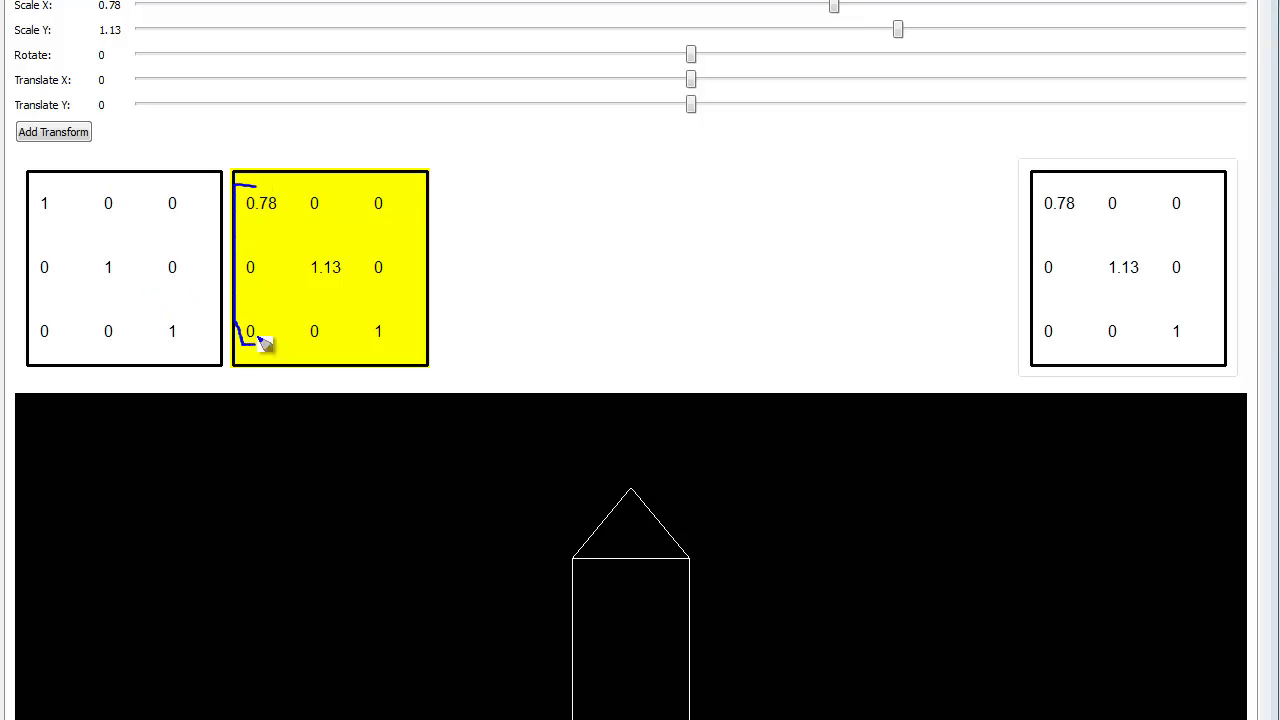
{"action": "mouse_move", "coordinate": [270, 187]}
{"action": "left_mouse_down"}
{"action": "mouse_move", "coordinate": [292, 235]}
{"action": "mouse_move", "coordinate": [276, 344]}
{"action": "left_mouse_up"}
{"action": "mouse_move", "coordinate": [314, 185]}
{"action": "left_mouse_down"}
{"action": "mouse_move", "coordinate": [295, 280]}
{"action": "mouse_move", "coordinate": [298, 376]}
{"action": "mouse_move", "coordinate": [328, 346]}
{"action": "mouse_move", "coordinate": [360, 196]}
{"action": "mouse_move", "coordinate": [337, 340]}
{"action": "left_mouse_up"}
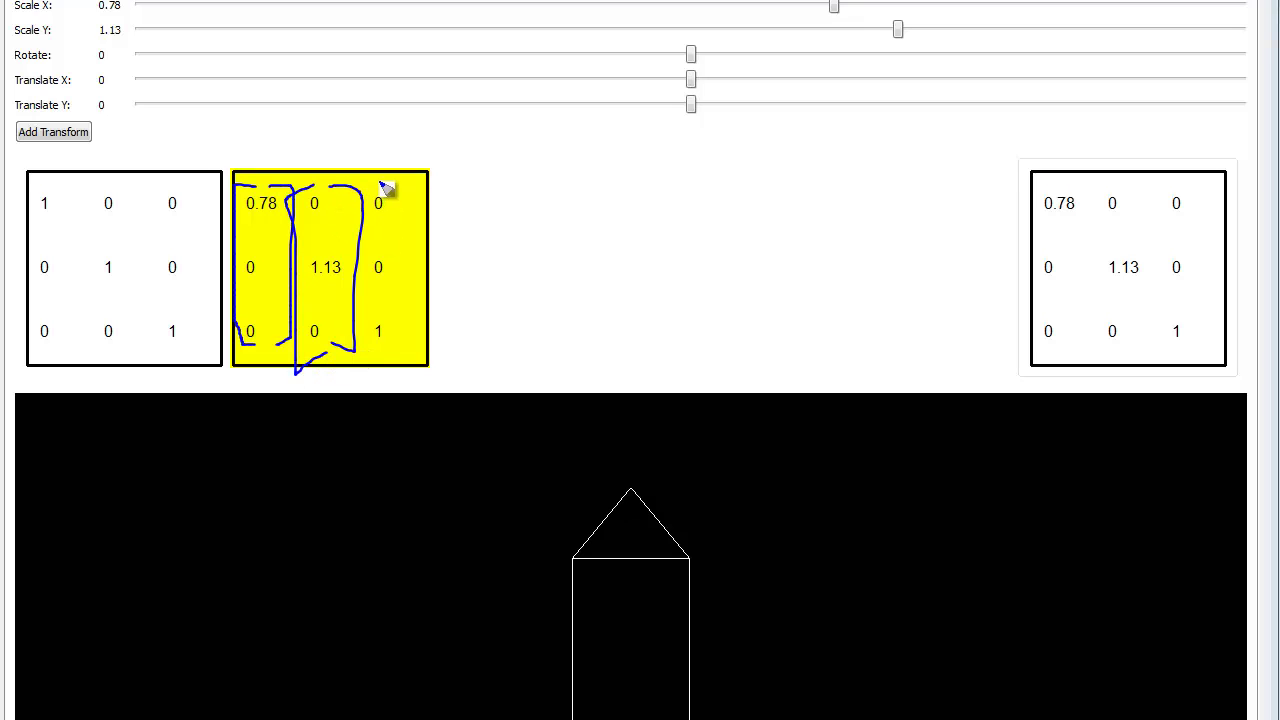
{"action": "left_click_drag", "start_coordinate": [386, 186], "coordinate": [360, 347]}
{"action": "mouse_move", "coordinate": [385, 186]}
{"action": "left_mouse_down"}
{"action": "mouse_move", "coordinate": [414, 363]}
{"action": "mouse_move", "coordinate": [355, 348]}
{"action": "left_mouse_up"}
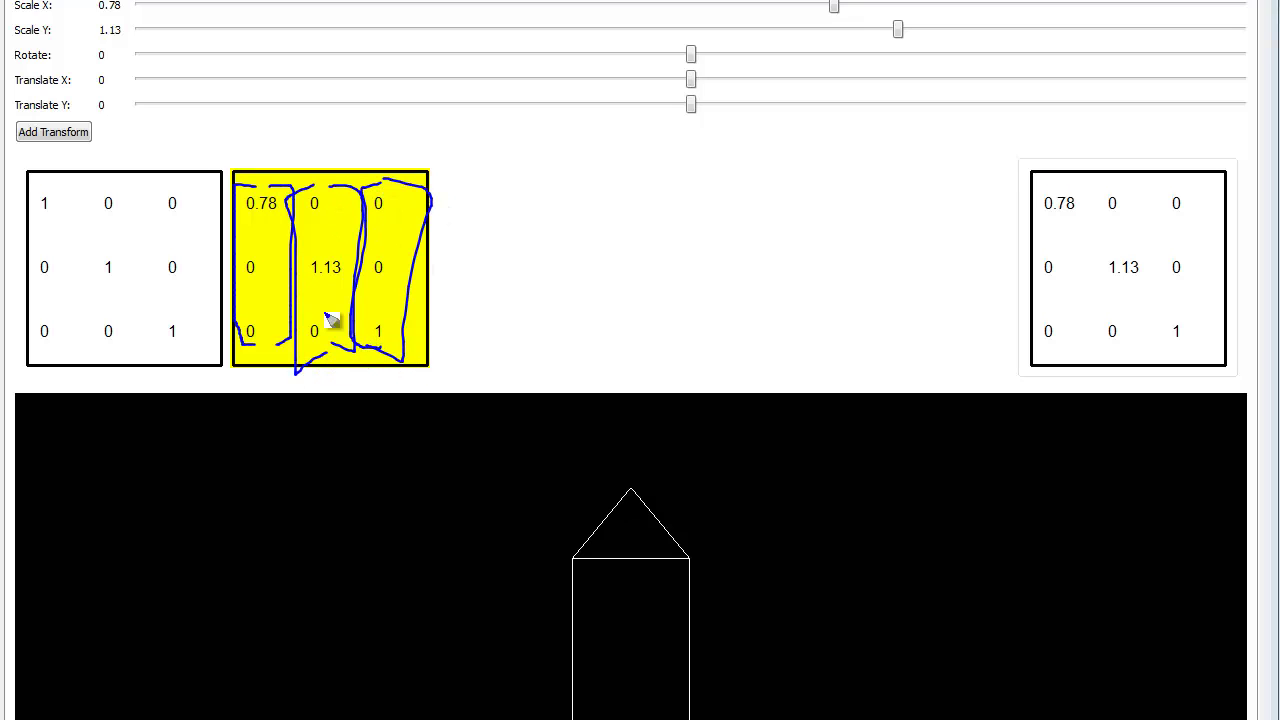
{"action": "mouse_move", "coordinate": [313, 295]}
{"action": "left_mouse_down"}
{"action": "mouse_move", "coordinate": [298, 262]}
{"action": "mouse_move", "coordinate": [309, 294]}
{"action": "mouse_move", "coordinate": [330, 292]}
{"action": "left_mouse_up"}
Clear the annotations and bring Scale Y and Scale X back to exactly 1.
{"action": "left_click_drag", "start_coordinate": [898, 37], "coordinate": [718, 52]}
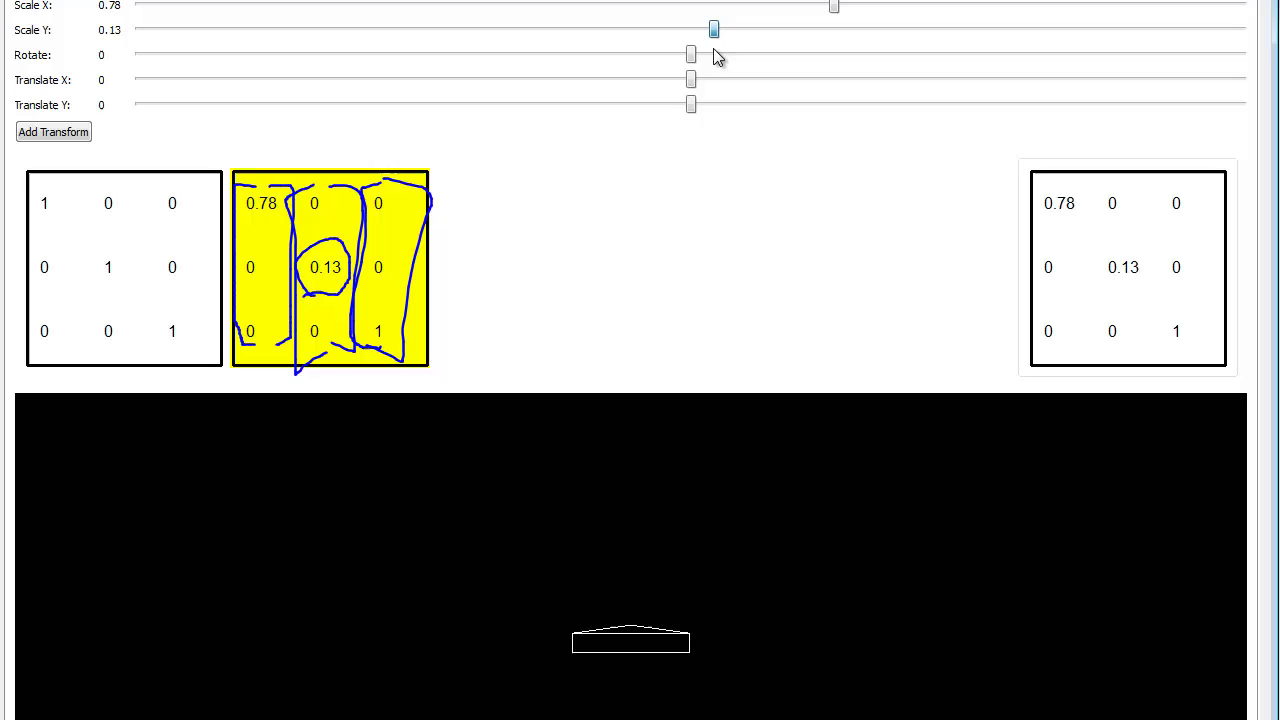
{"action": "key", "text": "Escape"}
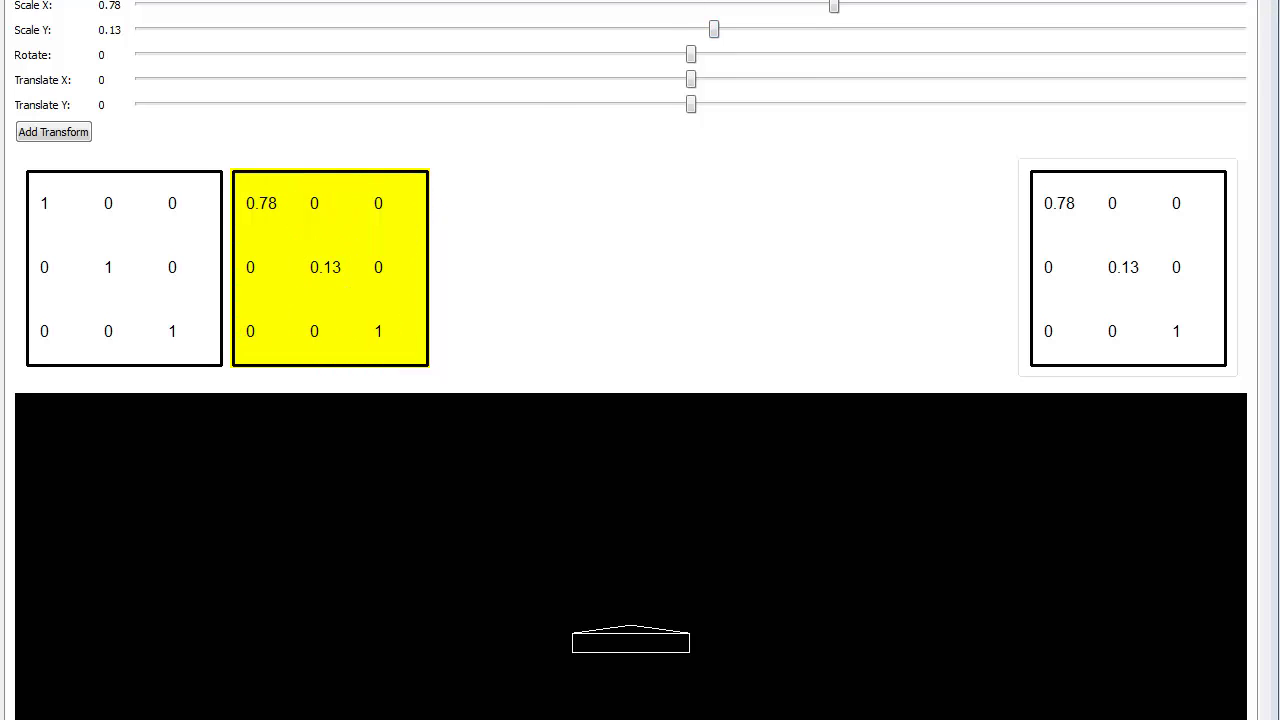
{"action": "left_click_drag", "start_coordinate": [716, 30], "coordinate": [856, 40]}
{"action": "key", "text": "Right"}
{"action": "key", "text": "Right"}
{"action": "key", "text": "Right"}
{"action": "key", "text": "Right"}
{"action": "key", "text": "Right"}
{"action": "key", "text": "Right"}
{"action": "key", "text": "Right"}
{"action": "key", "text": "Right"}
{"action": "key", "text": "Right"}
{"action": "key", "text": "Right"}
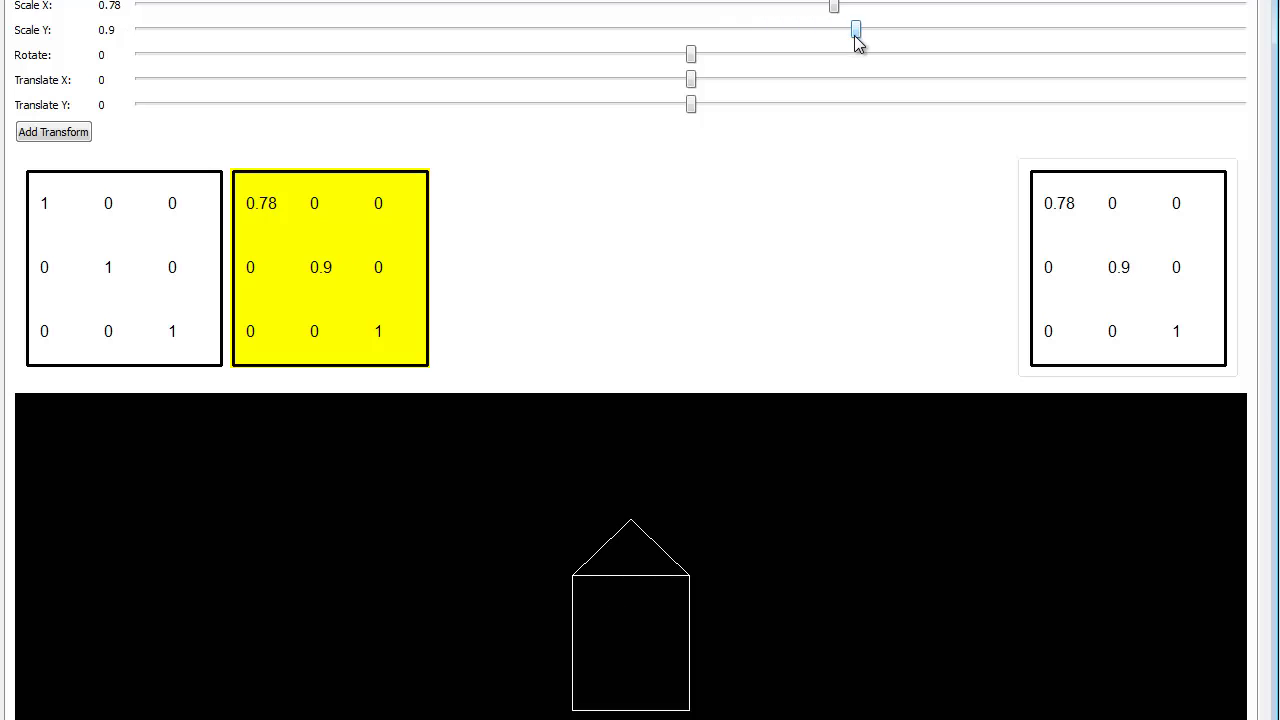
{"action": "key", "text": "Right"}
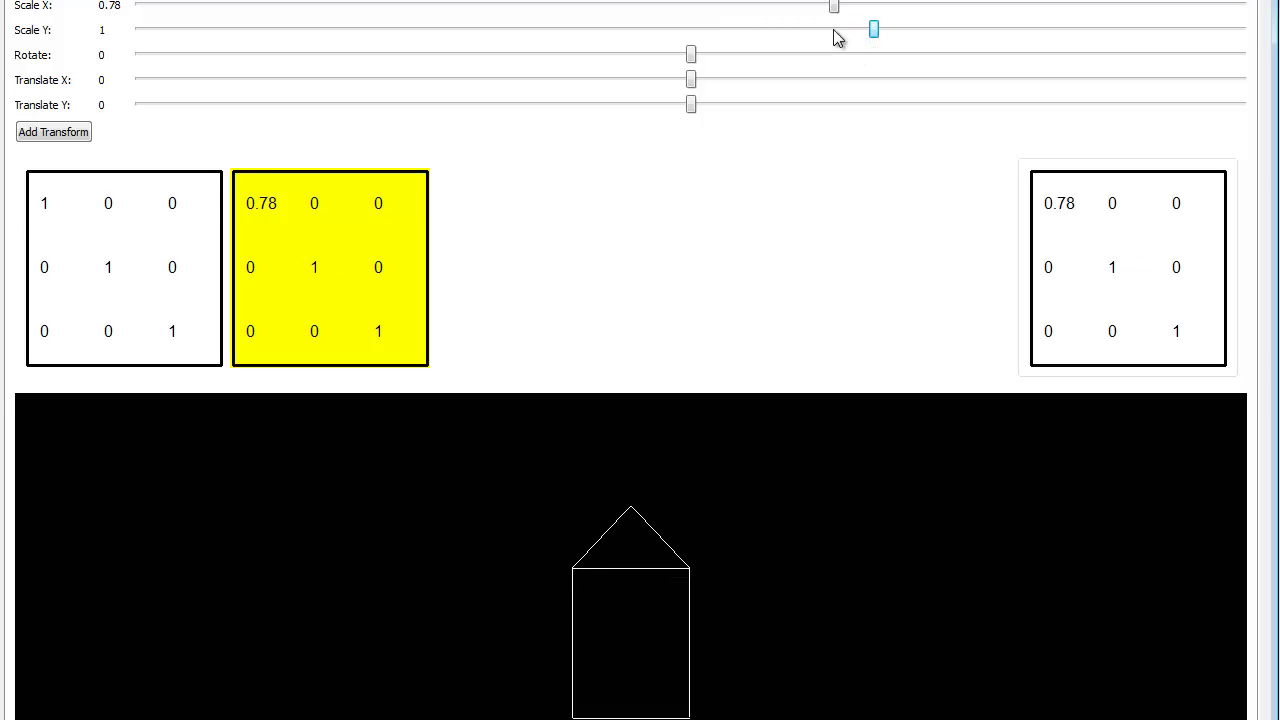
{"action": "left_click_drag", "start_coordinate": [834, 11], "coordinate": [874, 12]}
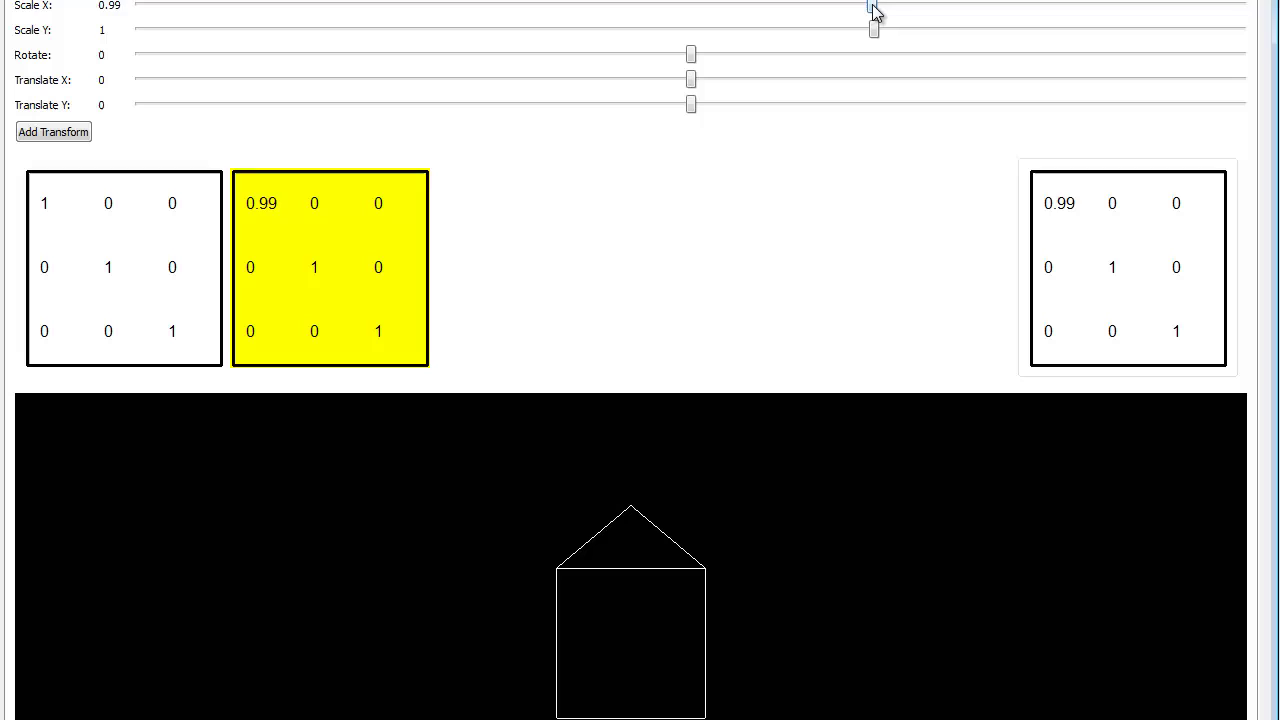
{"action": "key", "text": "Right"}
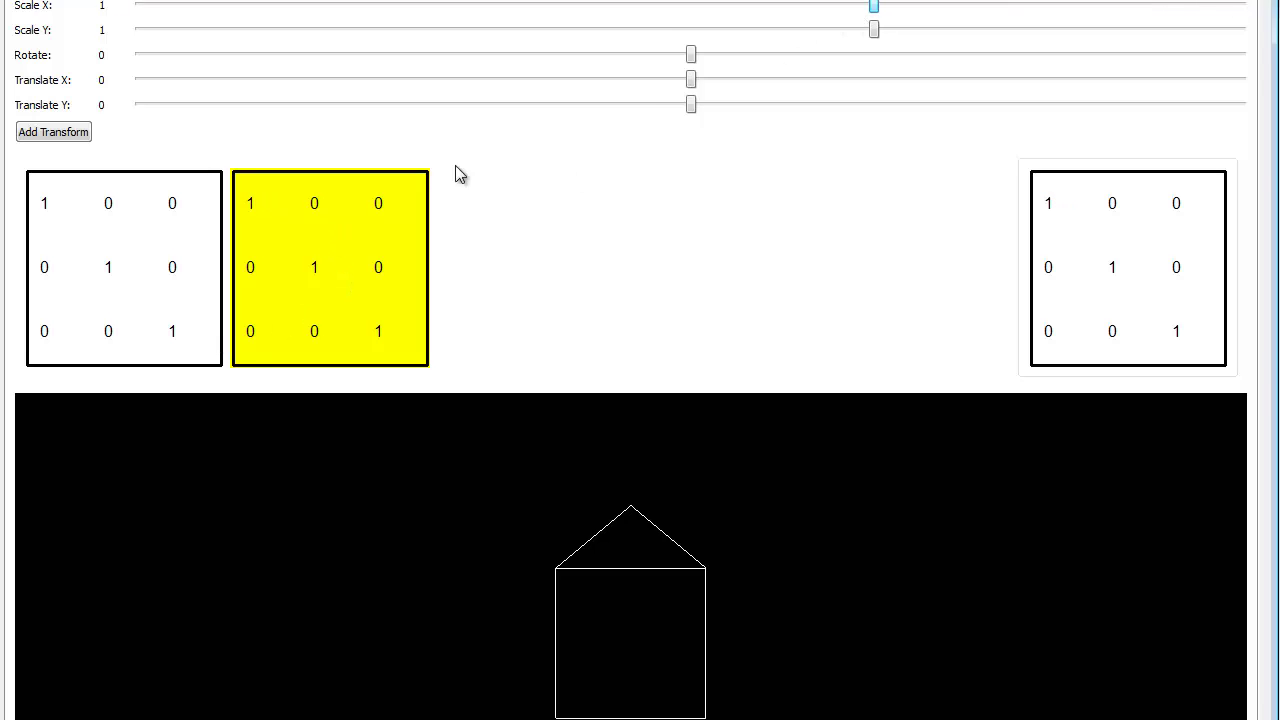
{"action": "left_click_drag", "start_coordinate": [692, 60], "coordinate": [696, 56]}
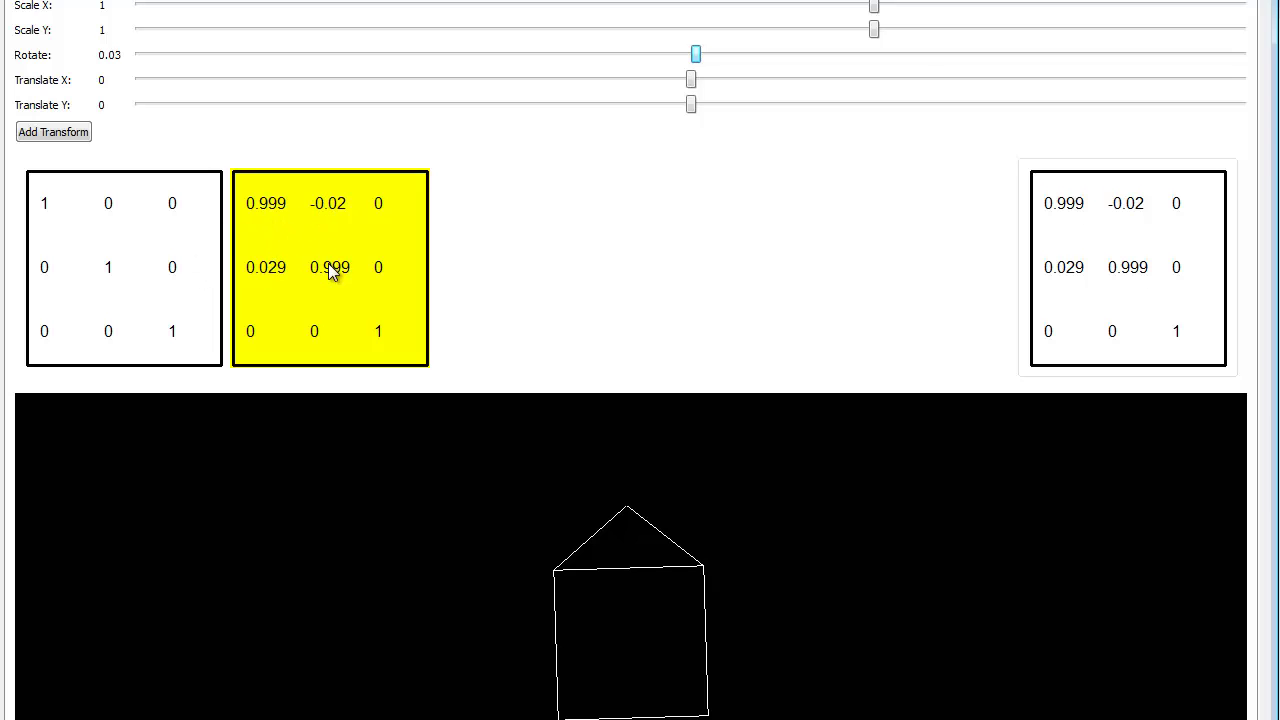
{"action": "mouse_move", "coordinate": [697, 58]}
{"action": "left_mouse_down"}
{"action": "mouse_move", "coordinate": [808, 60]}
{"action": "mouse_move", "coordinate": [577, 52]}
{"action": "mouse_move", "coordinate": [740, 52]}
{"action": "mouse_move", "coordinate": [691, 54]}
{"action": "left_mouse_up"}
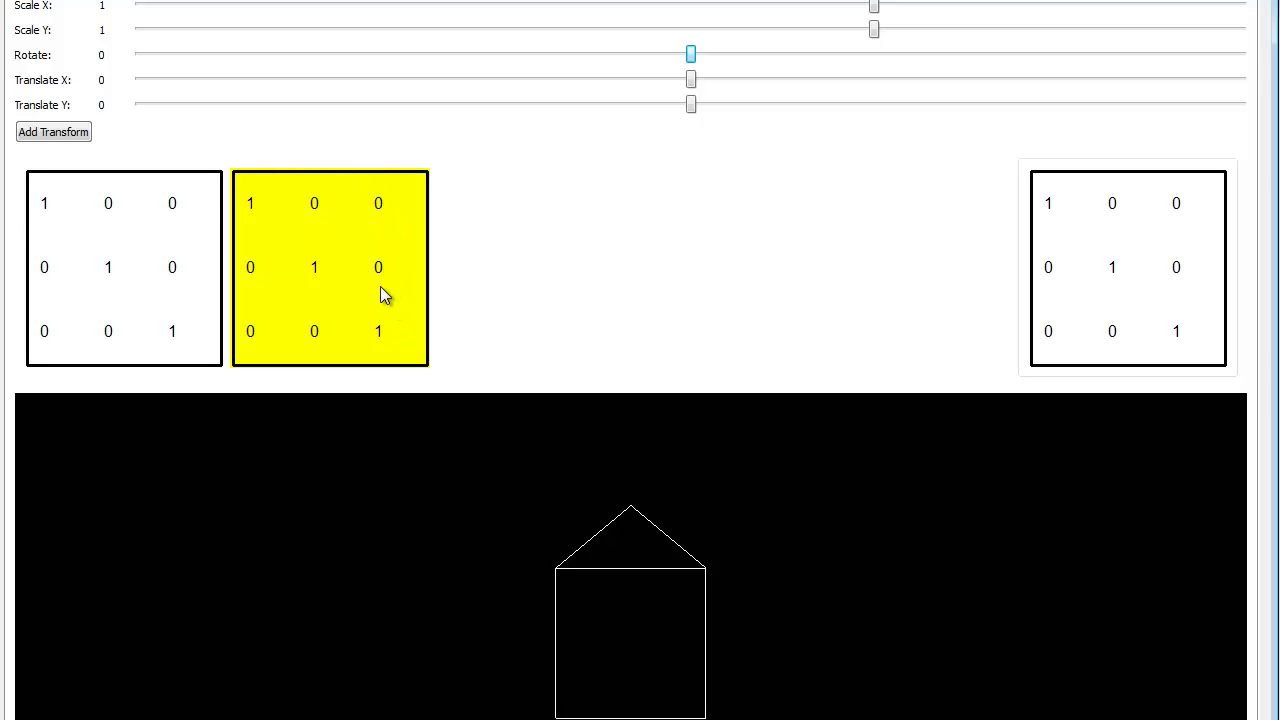
{"action": "left_click_drag", "start_coordinate": [690, 80], "coordinate": [366, 80]}
{"action": "left_click_drag", "start_coordinate": [458, 90], "coordinate": [724, 104]}
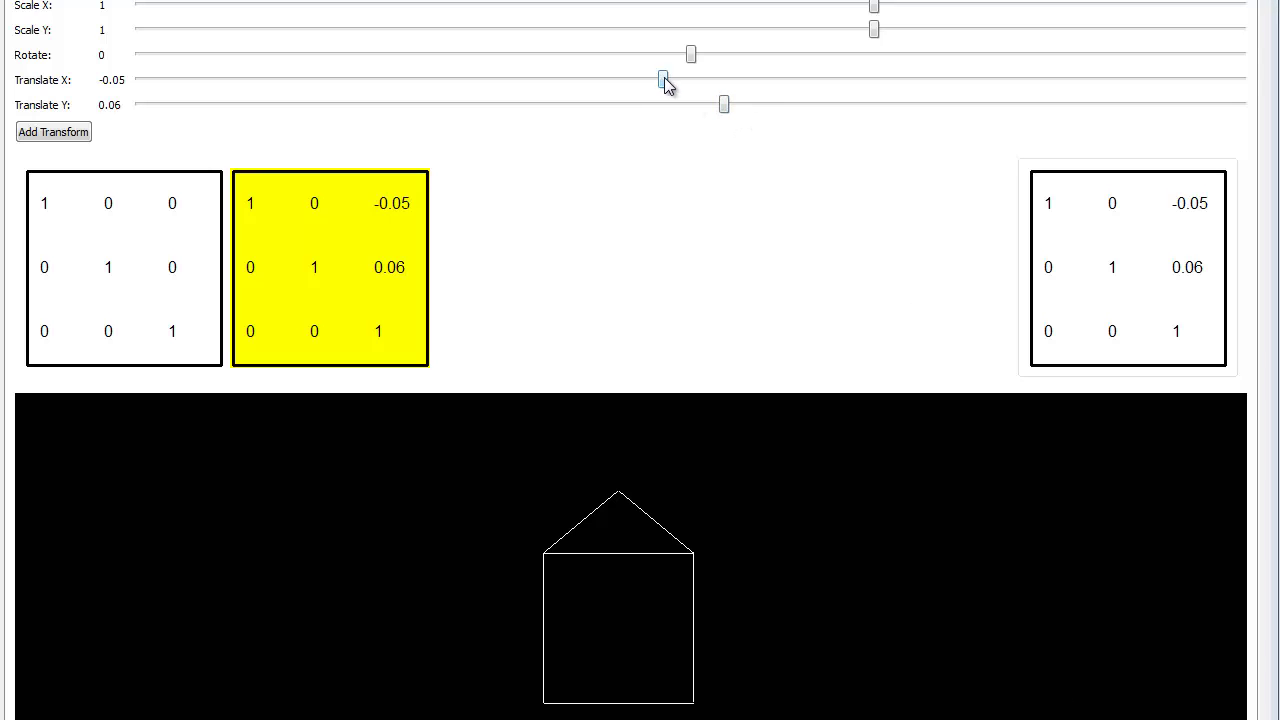
{"action": "left_click_drag", "start_coordinate": [665, 80], "coordinate": [694, 108]}
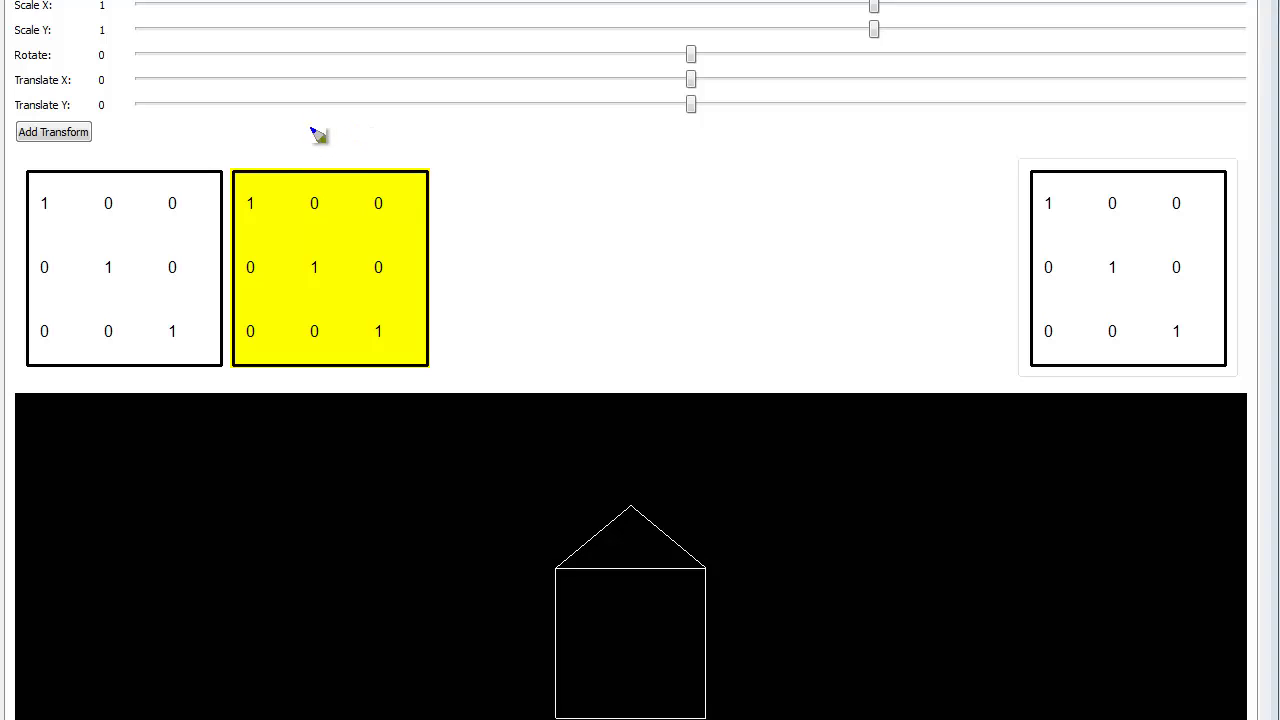
{"action": "mouse_move", "coordinate": [312, 118]}
{"action": "left_mouse_down"}
{"action": "mouse_move", "coordinate": [314, 152]}
{"action": "mouse_move", "coordinate": [330, 116]}
{"action": "mouse_move", "coordinate": [320, 136]}
{"action": "mouse_move", "coordinate": [331, 152]}
{"action": "left_mouse_up"}
{"action": "mouse_move", "coordinate": [142, 121]}
{"action": "left_mouse_down"}
{"action": "mouse_move", "coordinate": [142, 156]}
{"action": "mouse_move", "coordinate": [158, 121]}
{"action": "left_mouse_up"}
{"action": "left_click", "coordinate": [400, 34]}
{"action": "left_click_drag", "start_coordinate": [136, 158], "coordinate": [141, 168]}
{"action": "mouse_move", "coordinate": [314, 157]}
{"action": "left_mouse_down"}
{"action": "mouse_move", "coordinate": [336, 157]}
{"action": "mouse_move", "coordinate": [321, 170]}
{"action": "left_mouse_up"}
{"action": "right_click", "coordinate": [484, 8]}
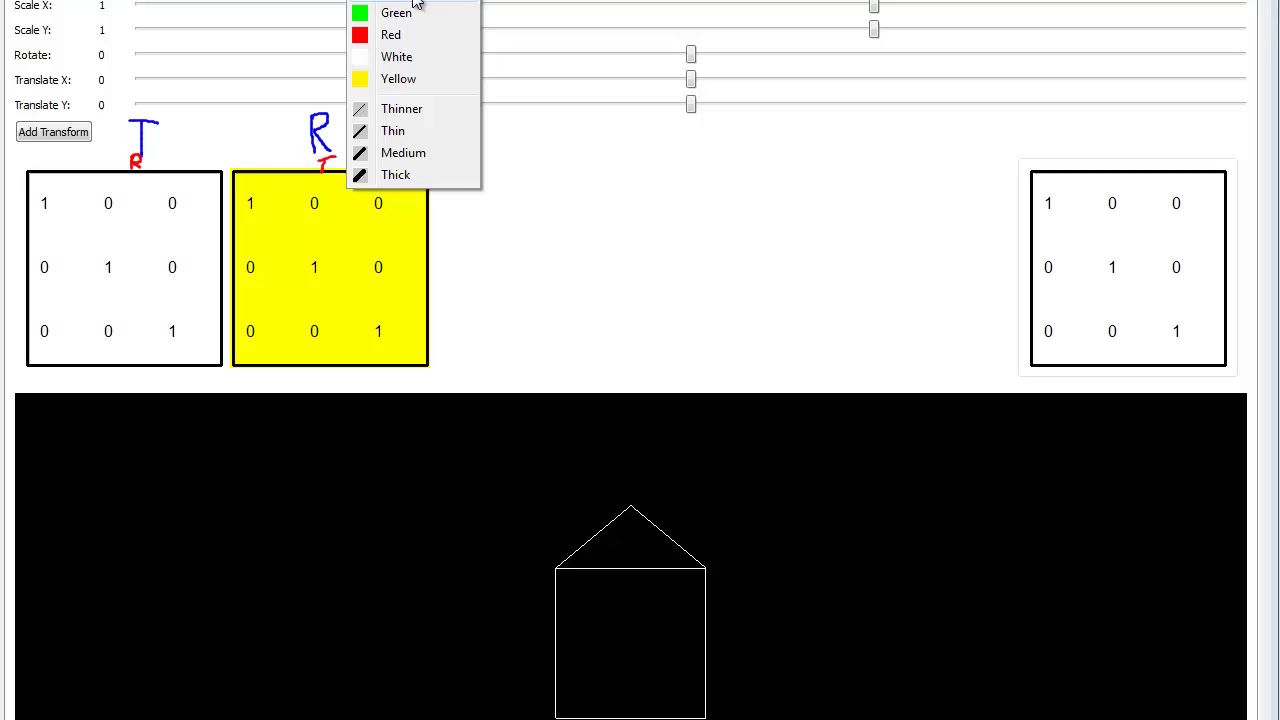
{"action": "left_click", "coordinate": [412, 57]}
{"action": "right_click", "coordinate": [410, 2]}
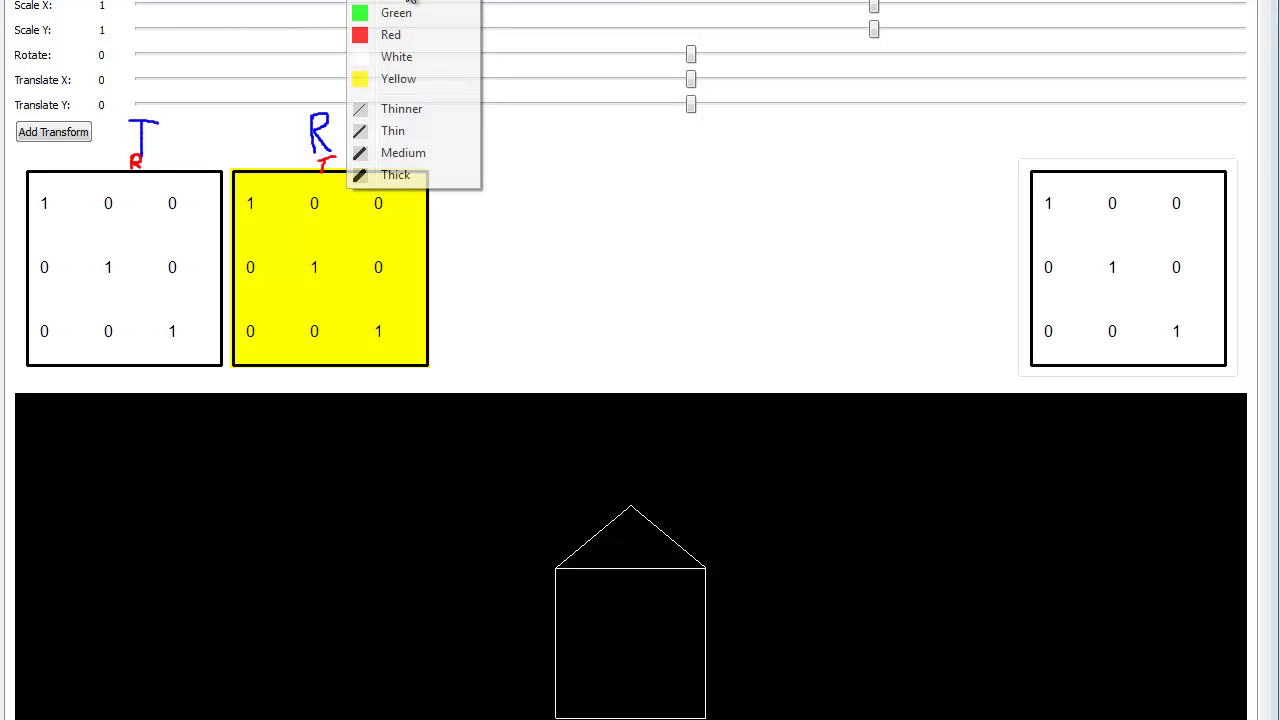
{"action": "left_click", "coordinate": [414, 130]}
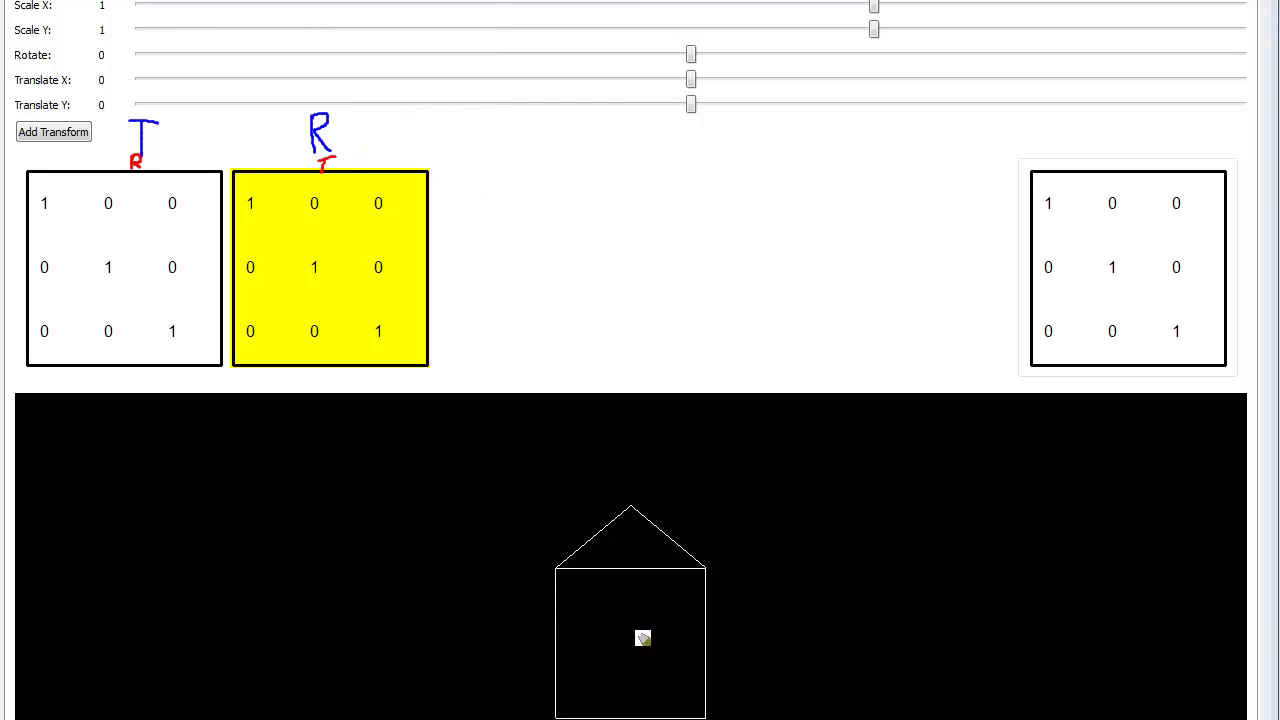
{"action": "left_click_drag", "start_coordinate": [636, 632], "coordinate": [572, 584]}
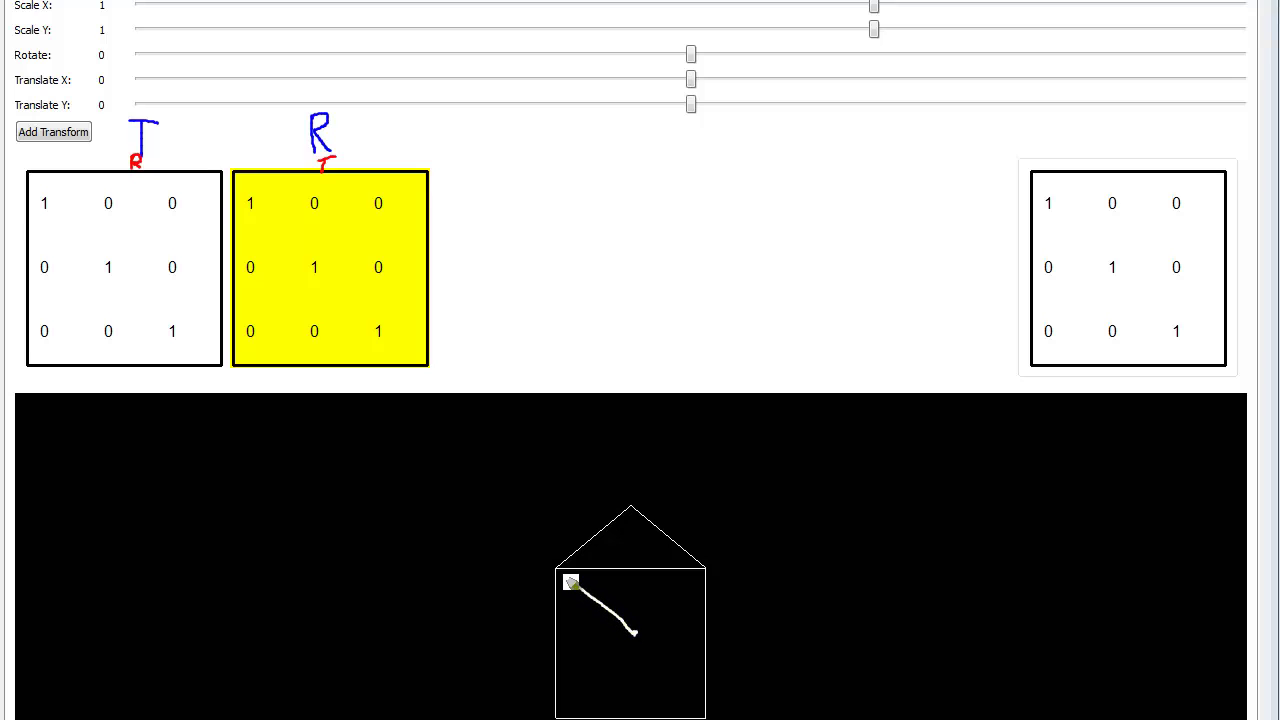
{"action": "mouse_move", "coordinate": [638, 634]}
{"action": "left_mouse_down"}
{"action": "mouse_move", "coordinate": [703, 573]}
{"action": "mouse_move", "coordinate": [643, 633]}
{"action": "mouse_move", "coordinate": [709, 572]}
{"action": "left_mouse_up"}
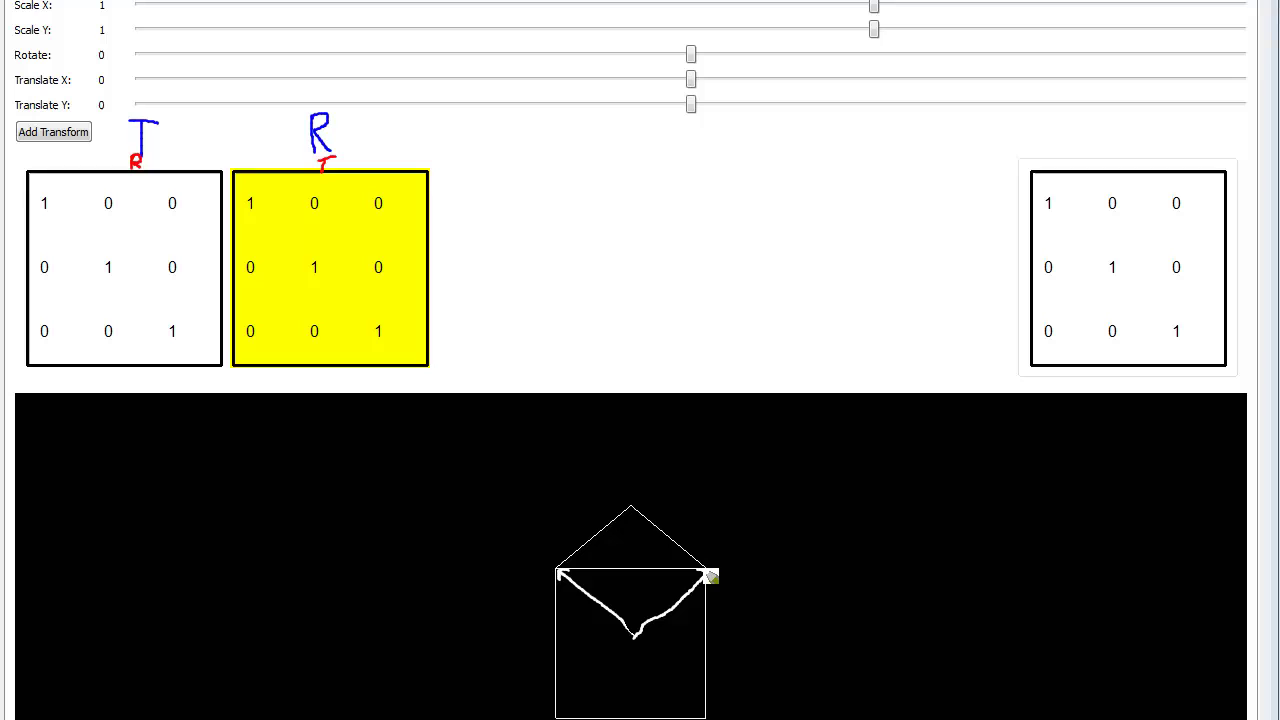
{"action": "right_click", "coordinate": [639, 641]}
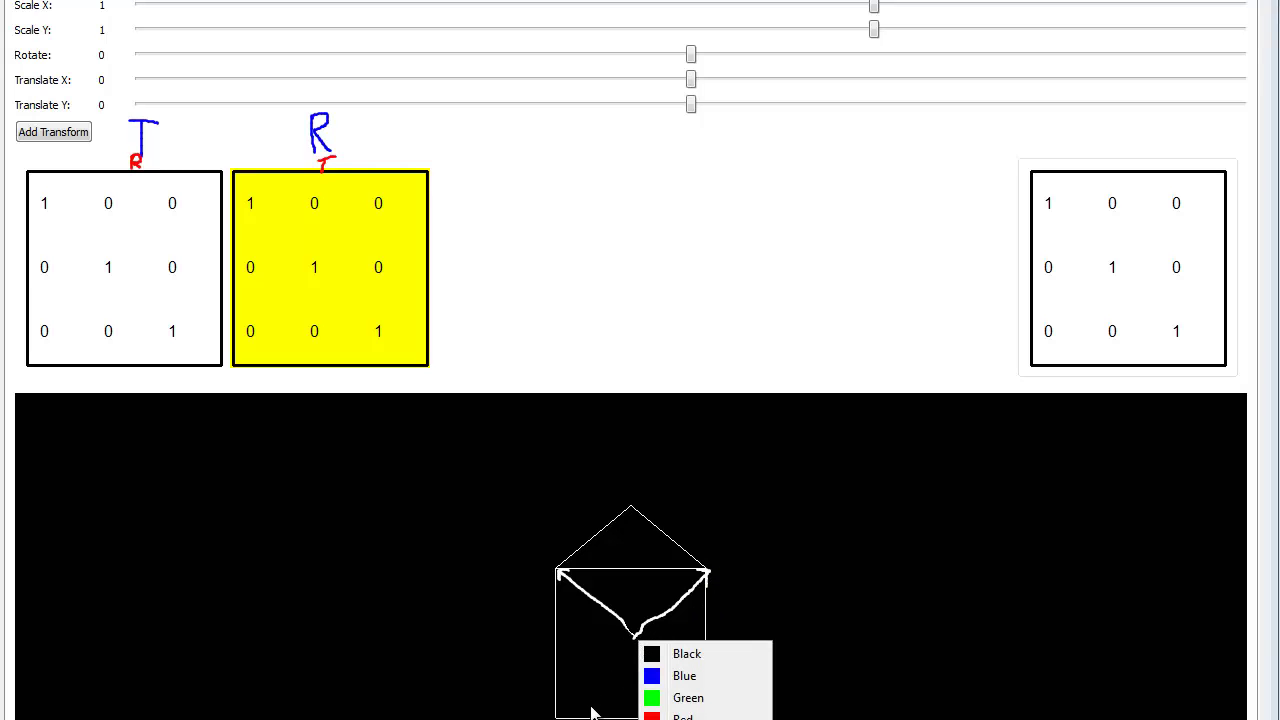
{"action": "left_click", "coordinate": [562, 716]}
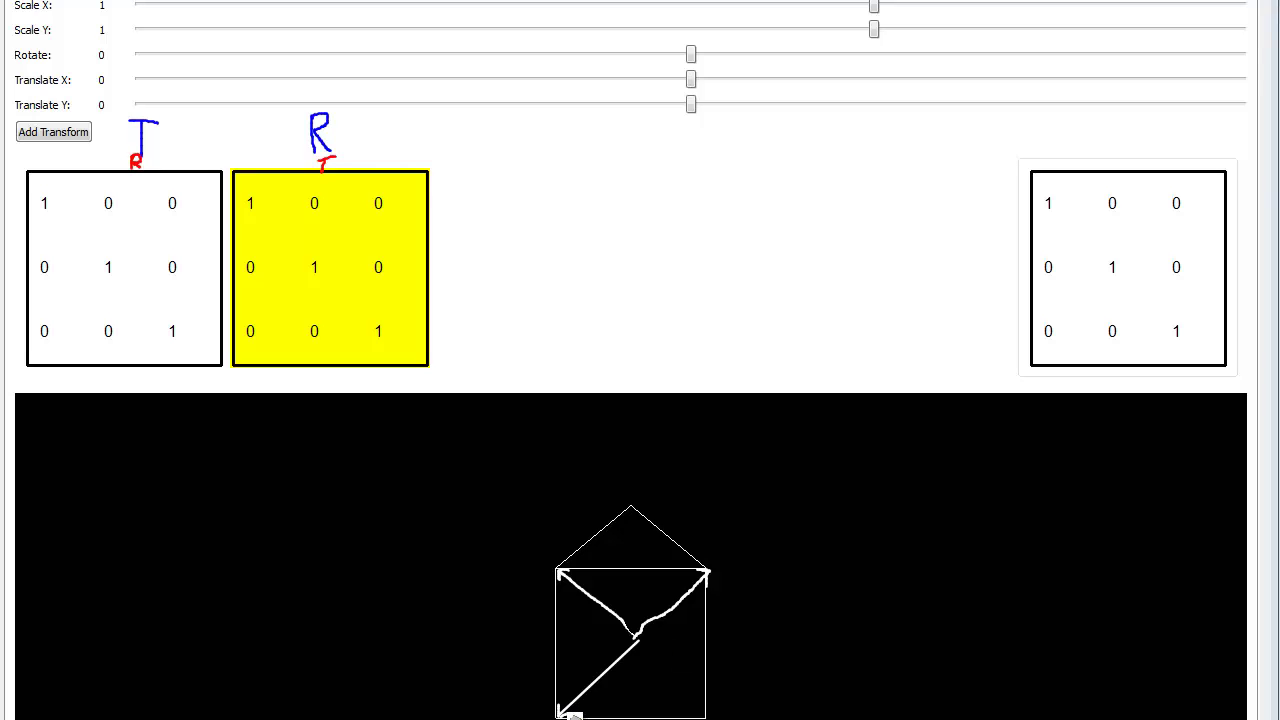
{"action": "right_click", "coordinate": [640, 643]}
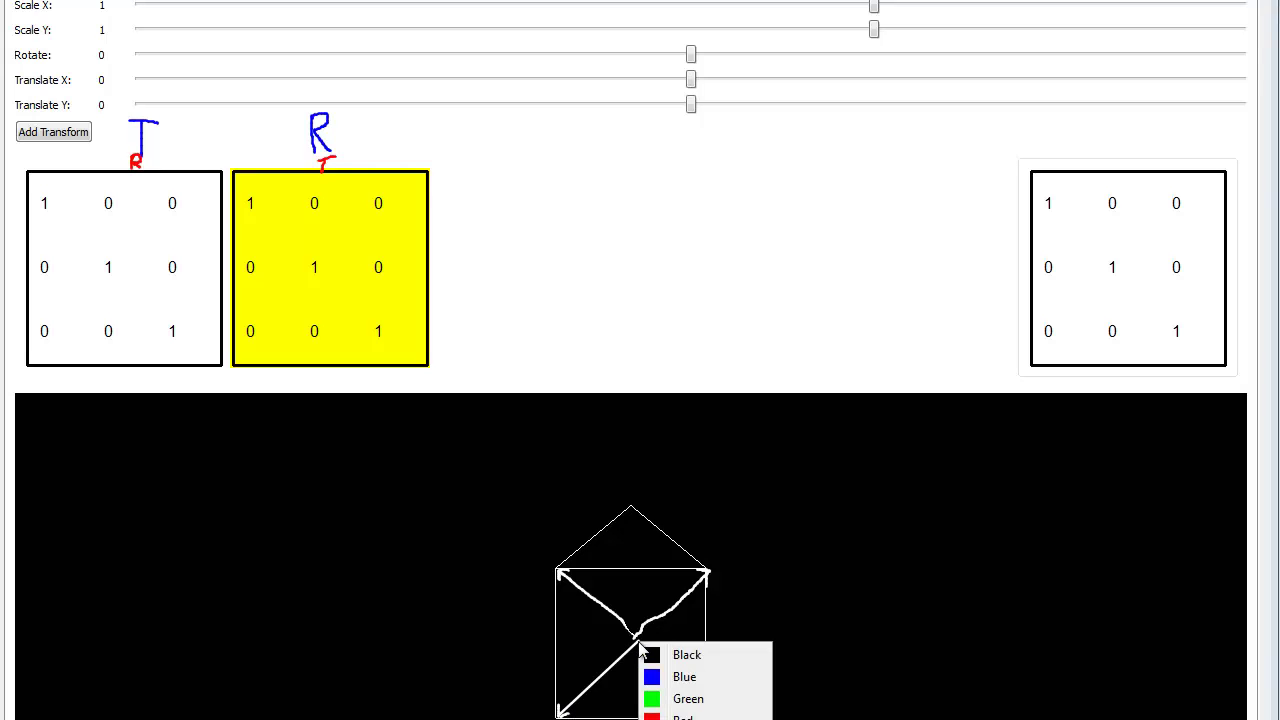
{"action": "left_click", "coordinate": [767, 712]}
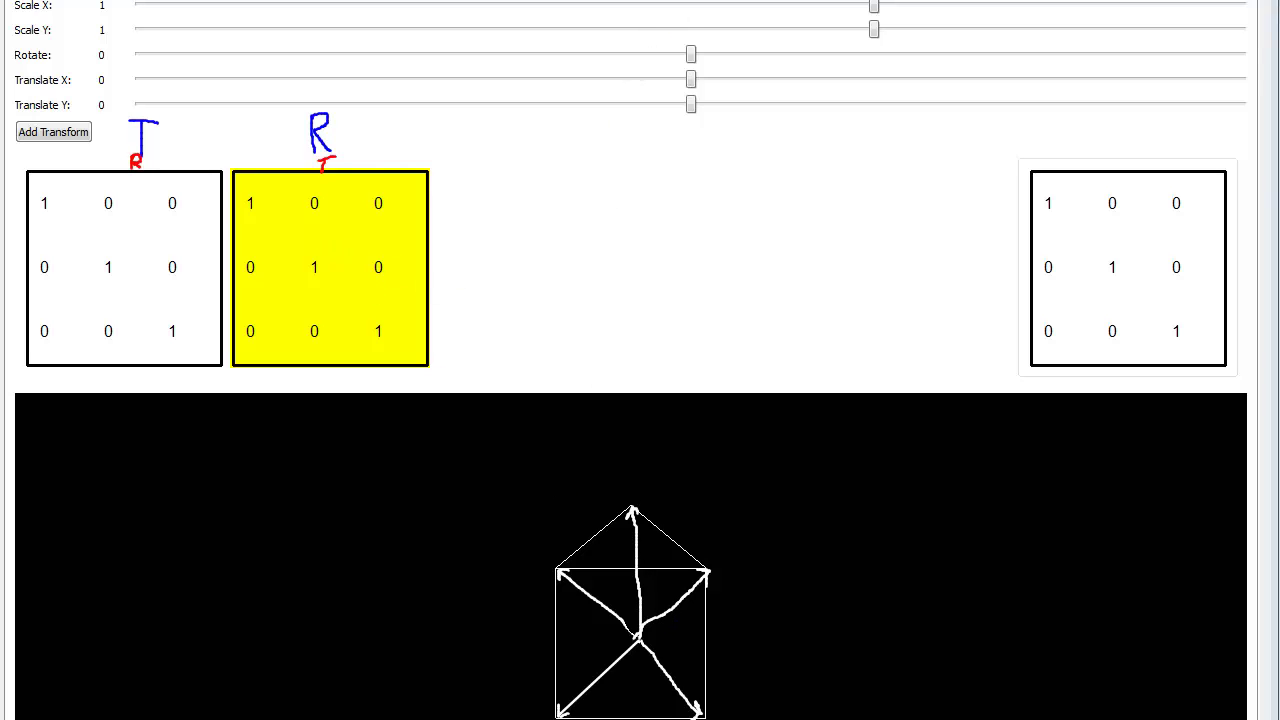
{"action": "key", "text": "Escape"}
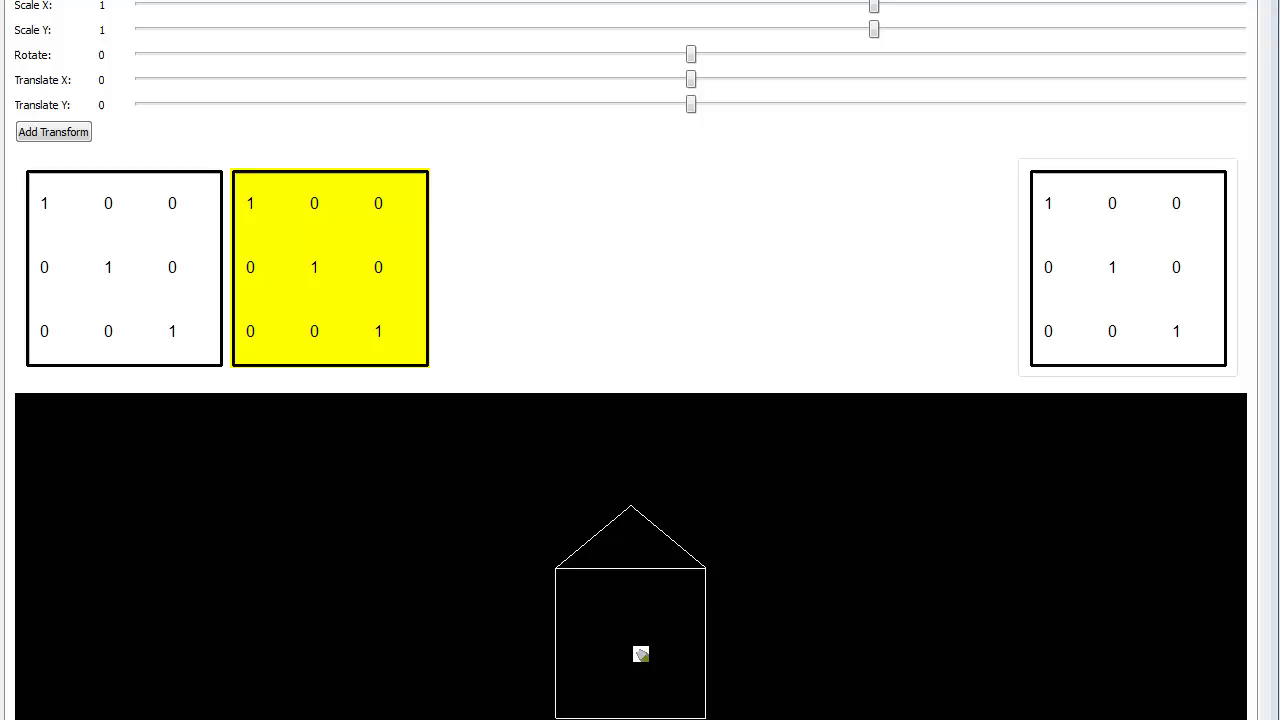
Switch the pen to green and sketch arrows to the house corner and marks on the matrices.
{"action": "left_click_drag", "start_coordinate": [635, 649], "coordinate": [703, 574]}
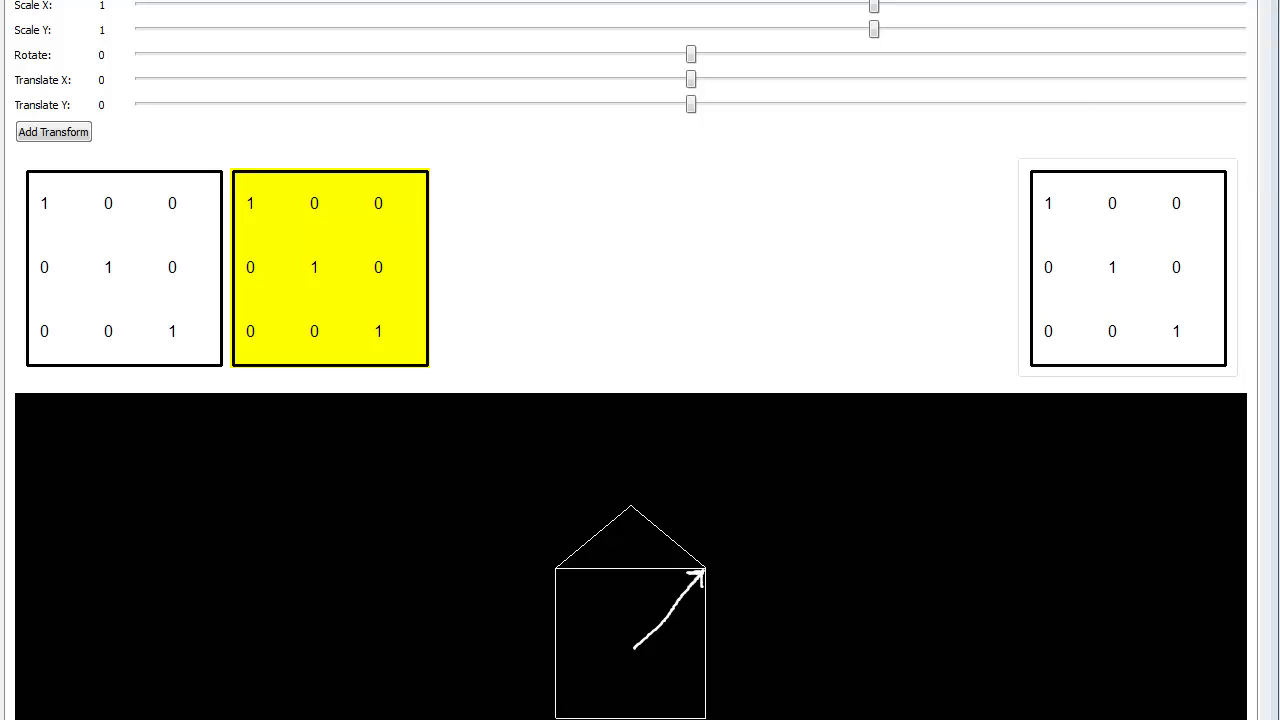
{"action": "left_click", "coordinate": [370, 0]}
{"action": "left_click", "coordinate": [409, 20]}
{"action": "left_click_drag", "start_coordinate": [637, 651], "coordinate": [680, 594]}
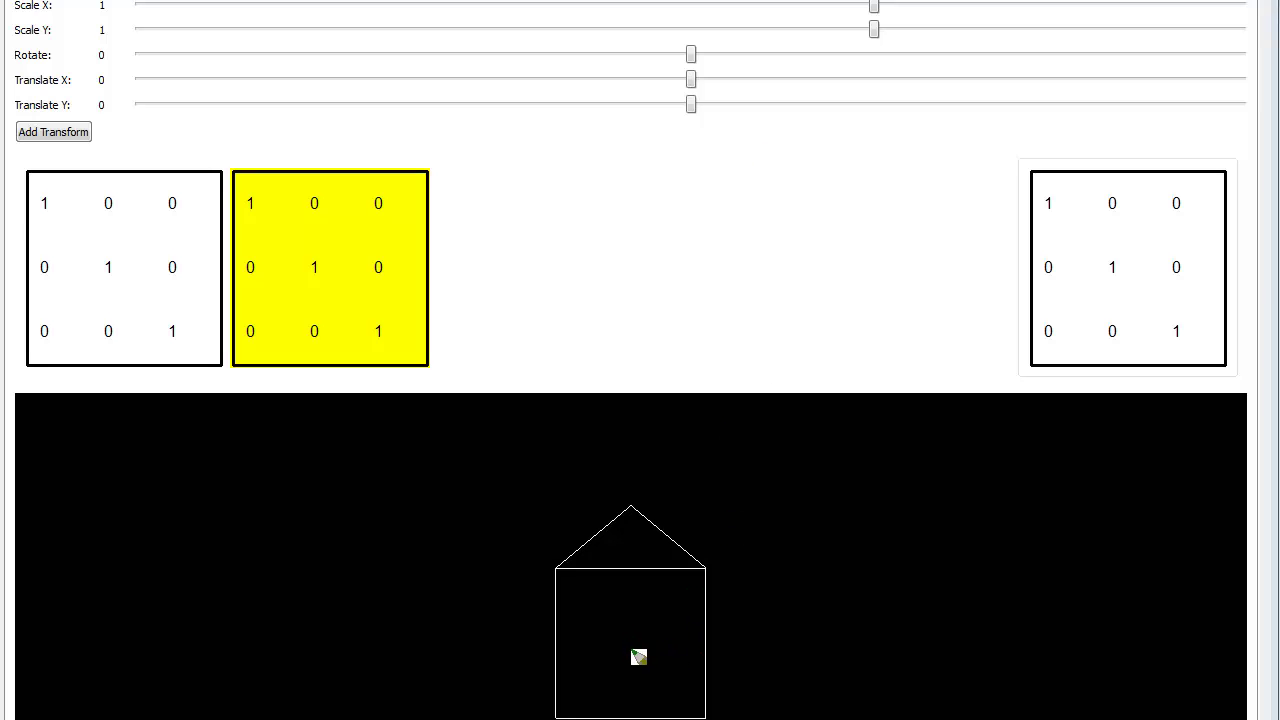
{"action": "left_click_drag", "start_coordinate": [636, 643], "coordinate": [699, 576]}
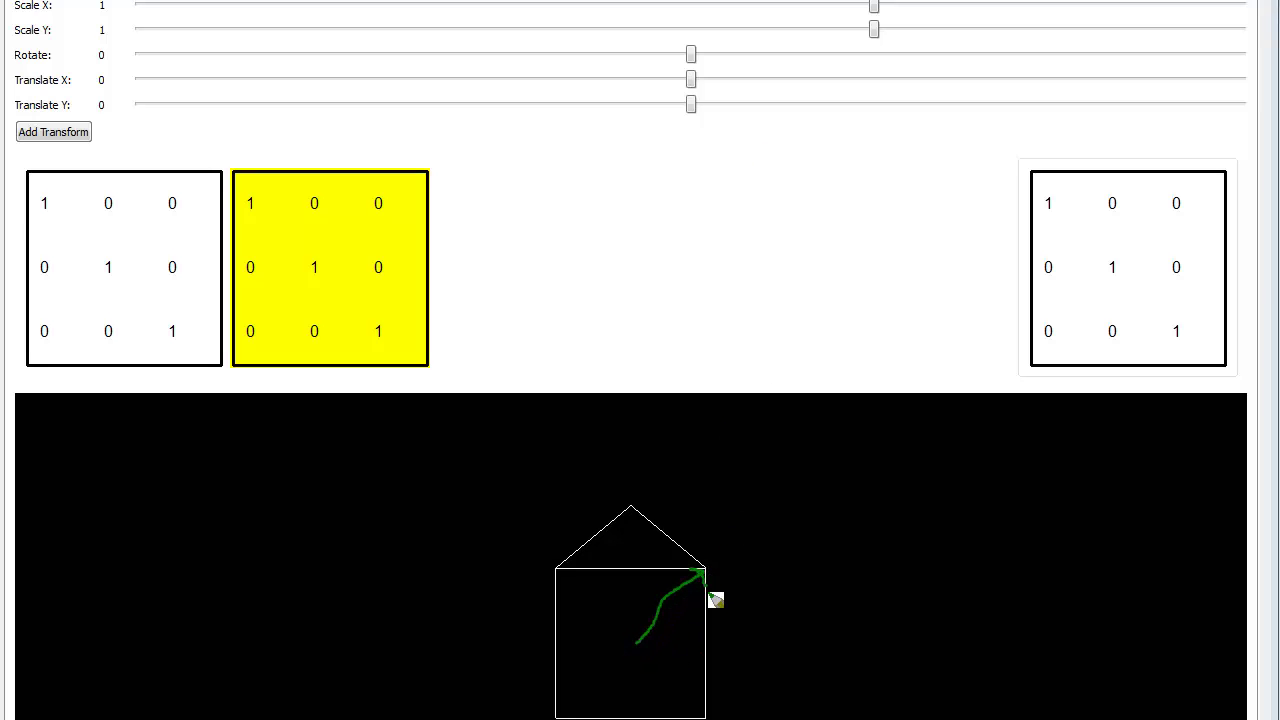
{"action": "left_click_drag", "start_coordinate": [1240, 174], "coordinate": [1250, 357]}
{"action": "mouse_move", "coordinate": [1249, 176]}
{"action": "left_mouse_down"}
{"action": "mouse_move", "coordinate": [1268, 200]}
{"action": "mouse_move", "coordinate": [1272, 366]}
{"action": "left_mouse_up"}
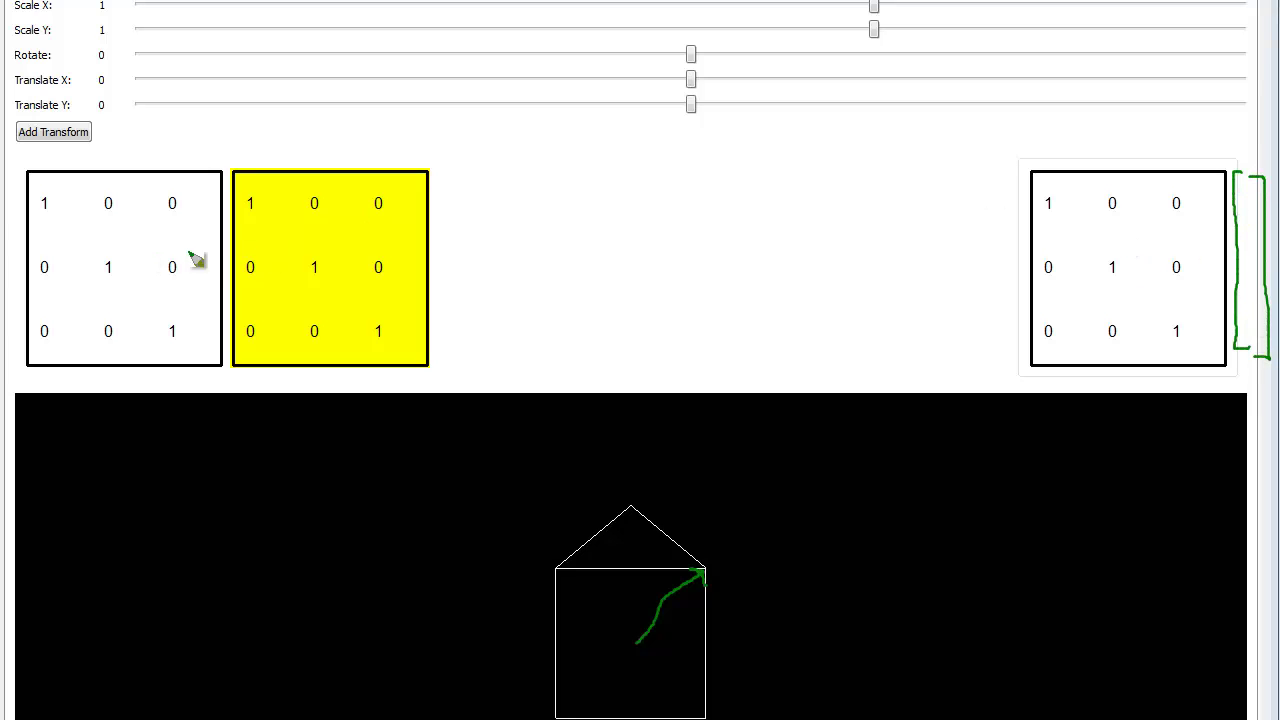
{"action": "mouse_move", "coordinate": [190, 254]}
{"action": "left_mouse_down"}
{"action": "mouse_move", "coordinate": [243, 240]}
{"action": "mouse_move", "coordinate": [177, 248]}
{"action": "mouse_move", "coordinate": [325, 247]}
{"action": "left_mouse_up"}
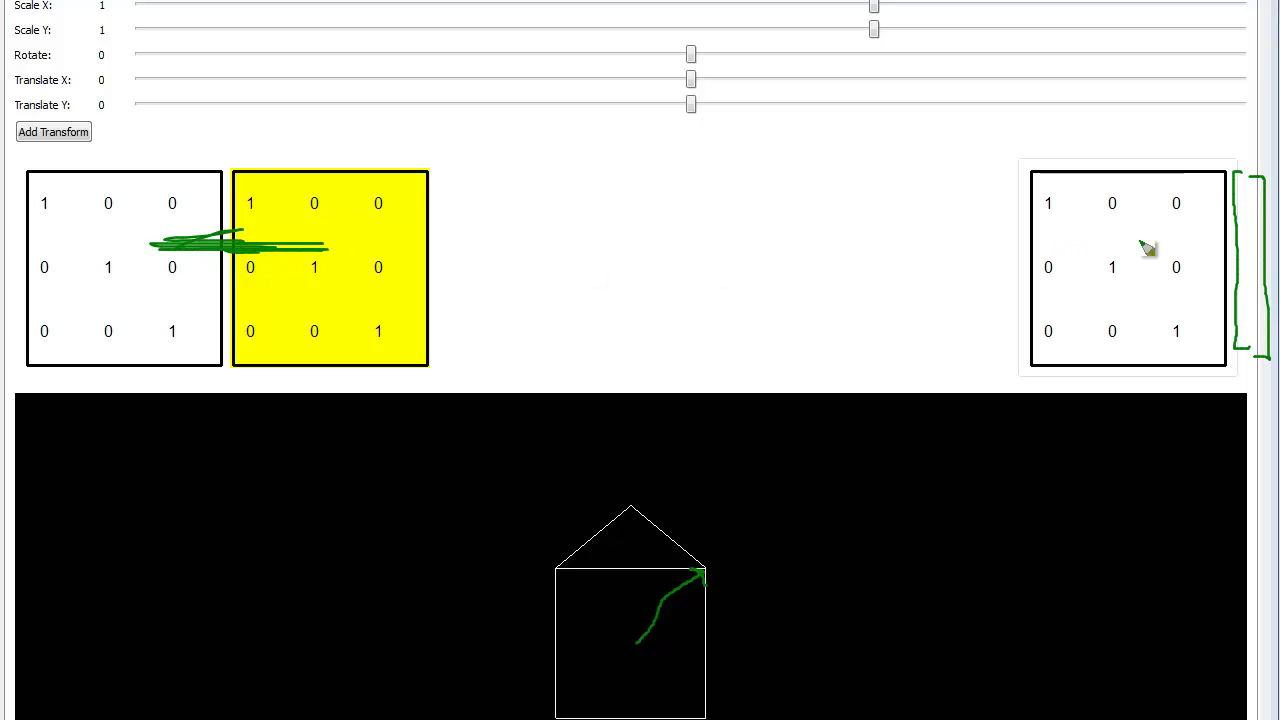
{"action": "mouse_move", "coordinate": [1140, 242]}
{"action": "left_mouse_down"}
{"action": "mouse_move", "coordinate": [1078, 300]}
{"action": "mouse_move", "coordinate": [1062, 266]}
{"action": "mouse_move", "coordinate": [1110, 228]}
{"action": "left_mouse_up"}
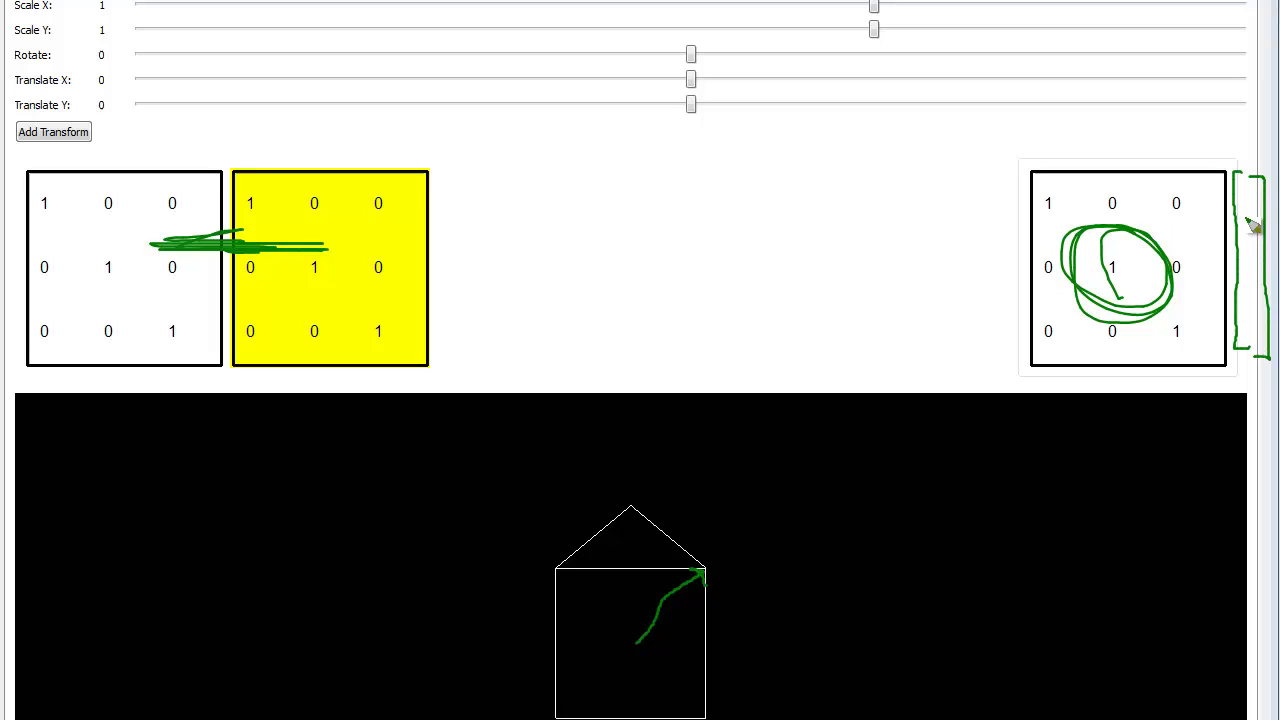
Erase the ink and draw a green [ ] pair right of the yellow matrix.
{"action": "mouse_move", "coordinate": [455, 179]}
{"action": "left_mouse_down"}
{"action": "mouse_move", "coordinate": [479, 182]}
{"action": "mouse_move", "coordinate": [461, 346]}
{"action": "left_mouse_up"}
{"action": "mouse_move", "coordinate": [505, 186]}
{"action": "left_mouse_down"}
{"action": "mouse_move", "coordinate": [523, 296]}
{"action": "mouse_move", "coordinate": [505, 344]}
{"action": "left_mouse_up"}
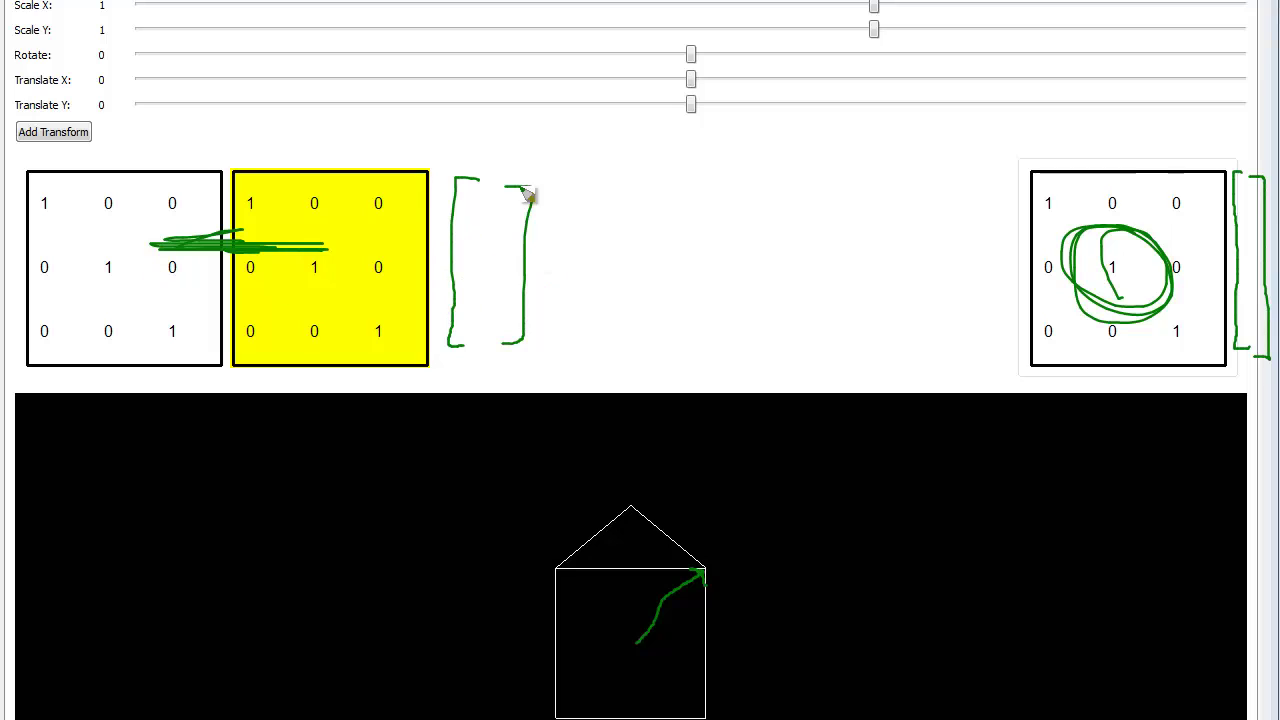
{"action": "key", "text": "e"}
{"action": "mouse_move", "coordinate": [486, 181]}
{"action": "left_mouse_down"}
{"action": "mouse_move", "coordinate": [454, 178]}
{"action": "mouse_move", "coordinate": [462, 358]}
{"action": "left_mouse_up"}
{"action": "mouse_move", "coordinate": [519, 187]}
{"action": "left_mouse_down"}
{"action": "mouse_move", "coordinate": [541, 268]}
{"action": "mouse_move", "coordinate": [528, 356]}
{"action": "mouse_move", "coordinate": [506, 357]}
{"action": "left_mouse_up"}
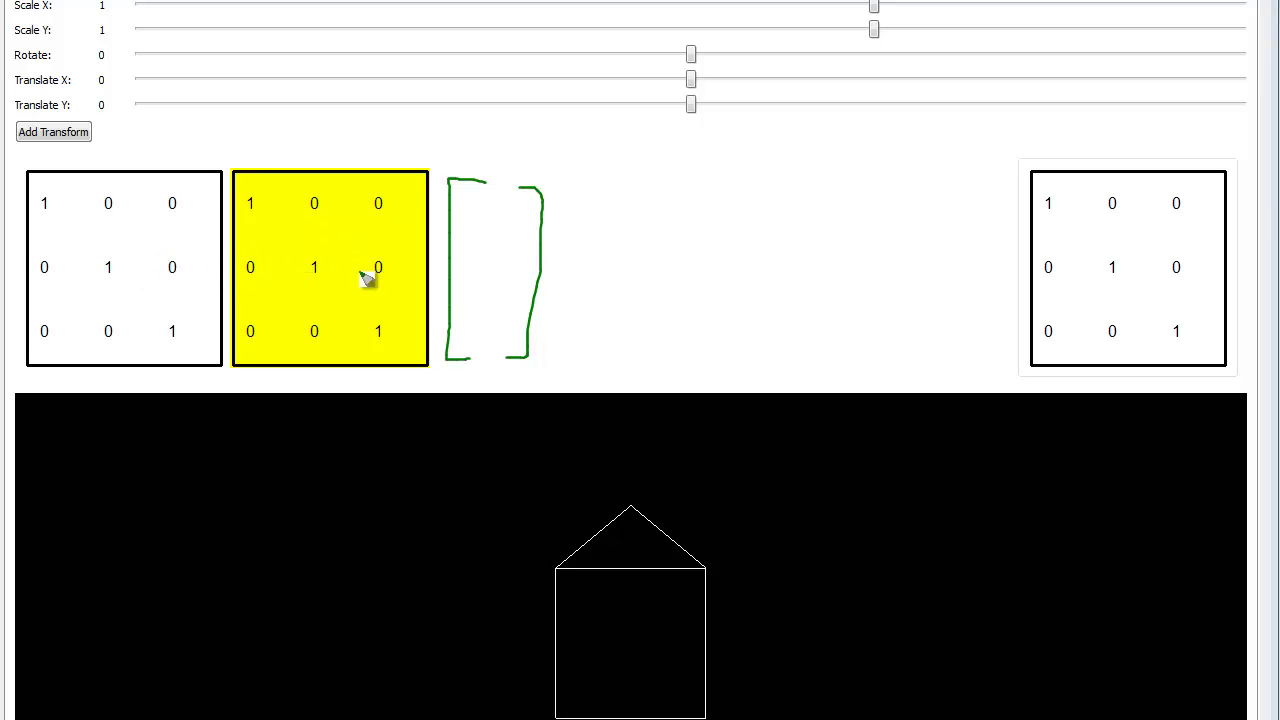
Draw green arrows from the yellow and left matrices into the bracket and write MT ≠ TM.
{"action": "left_click_drag", "start_coordinate": [365, 166], "coordinate": [484, 147]}
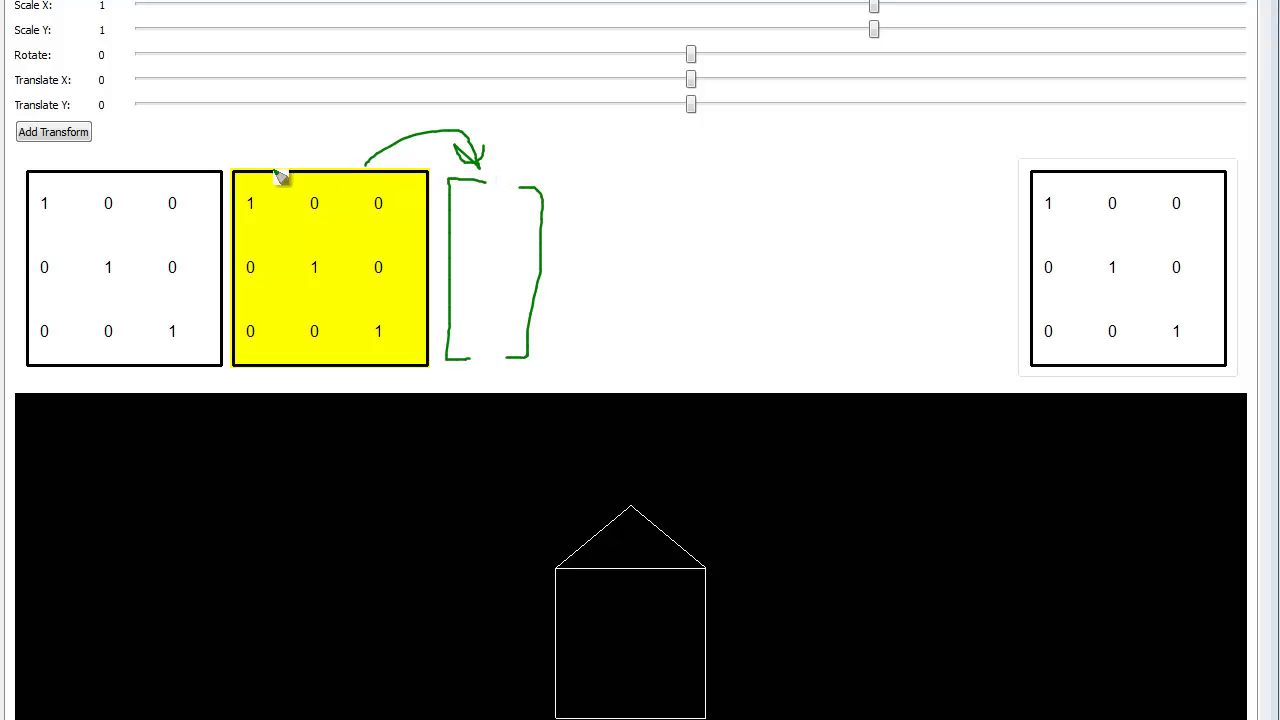
{"action": "mouse_move", "coordinate": [138, 170]}
{"action": "left_mouse_down"}
{"action": "mouse_move", "coordinate": [177, 157]}
{"action": "mouse_move", "coordinate": [339, 128]}
{"action": "mouse_move", "coordinate": [453, 149]}
{"action": "left_mouse_up"}
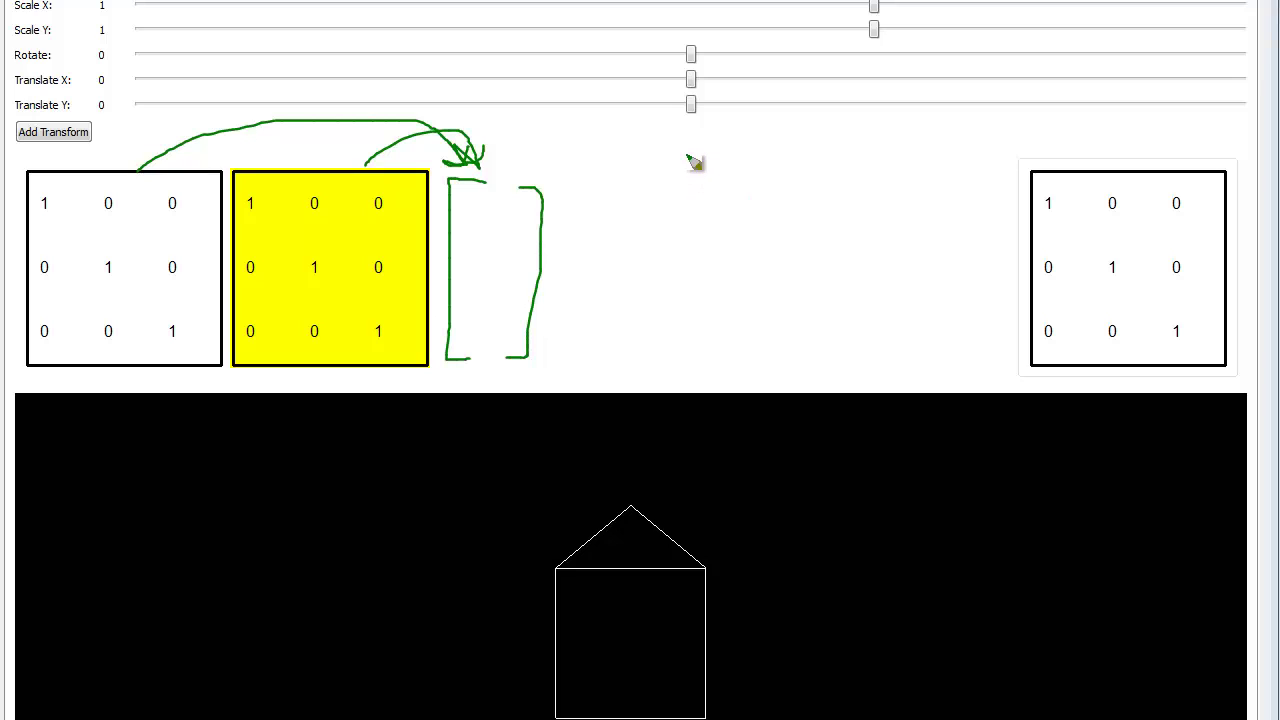
{"action": "mouse_move", "coordinate": [687, 190]}
{"action": "left_mouse_down"}
{"action": "mouse_move", "coordinate": [688, 157]}
{"action": "mouse_move", "coordinate": [718, 182]}
{"action": "left_mouse_up"}
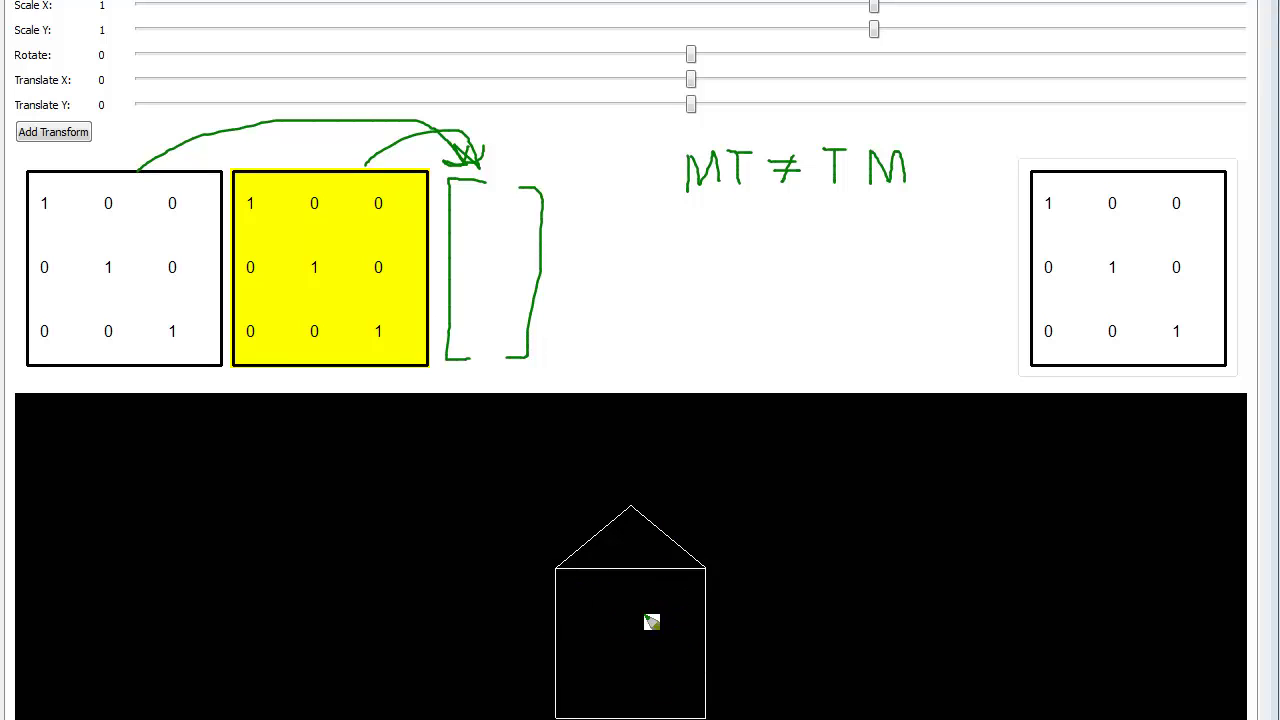
Rotate the house by a negative angle, try translations X 0.27 and Y 0.46, then reset X to 0.
{"action": "left_click_drag", "start_coordinate": [635, 641], "coordinate": [630, 636]}
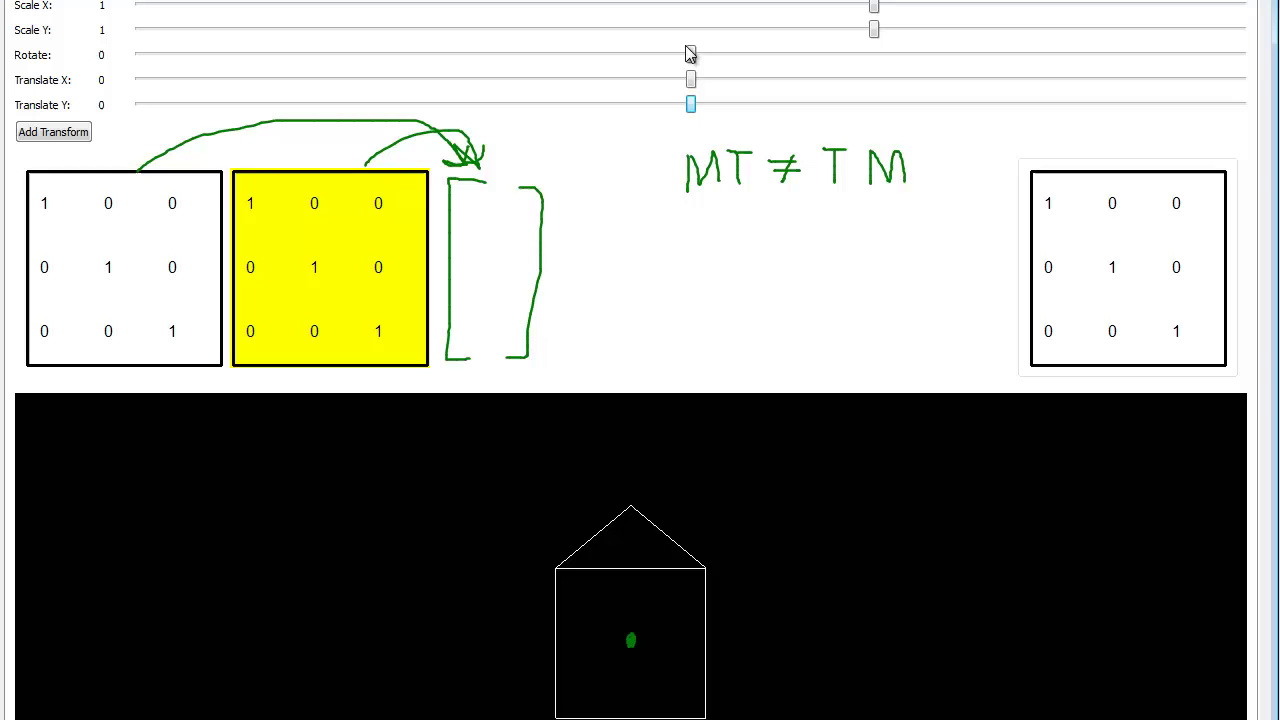
{"action": "left_click_drag", "start_coordinate": [693, 58], "coordinate": [563, 57]}
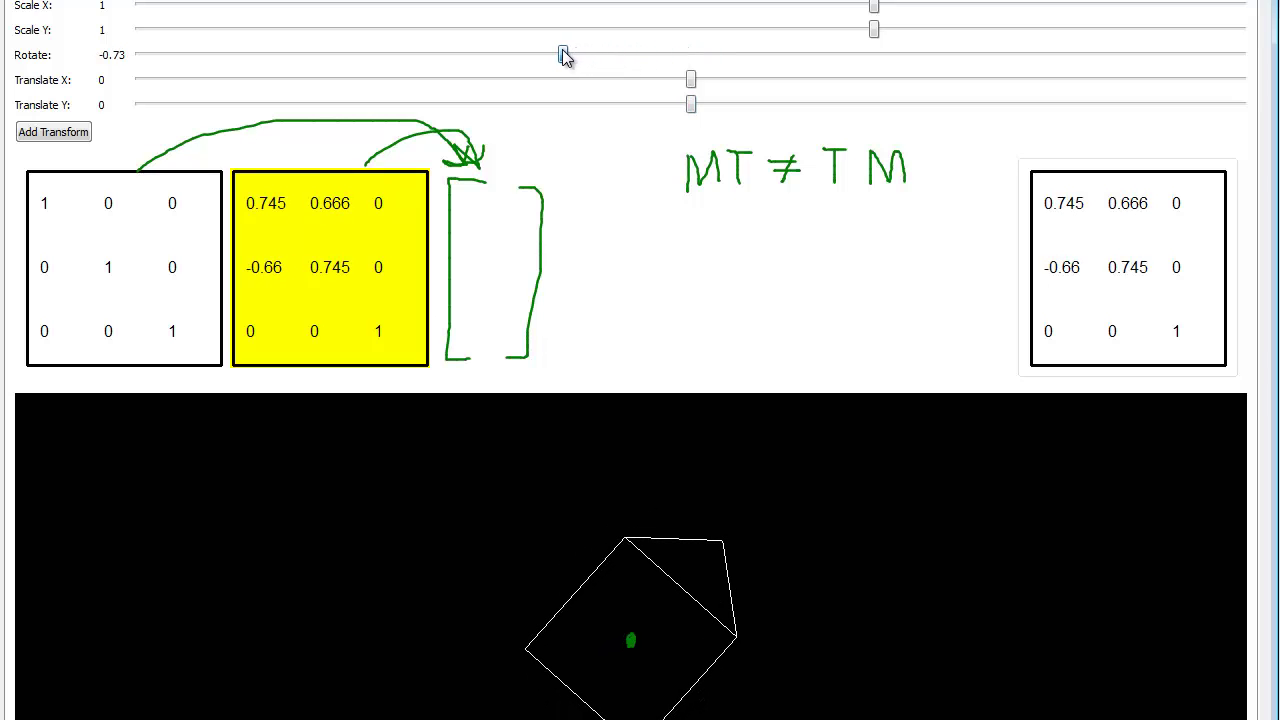
{"action": "left_click", "coordinate": [153, 300]}
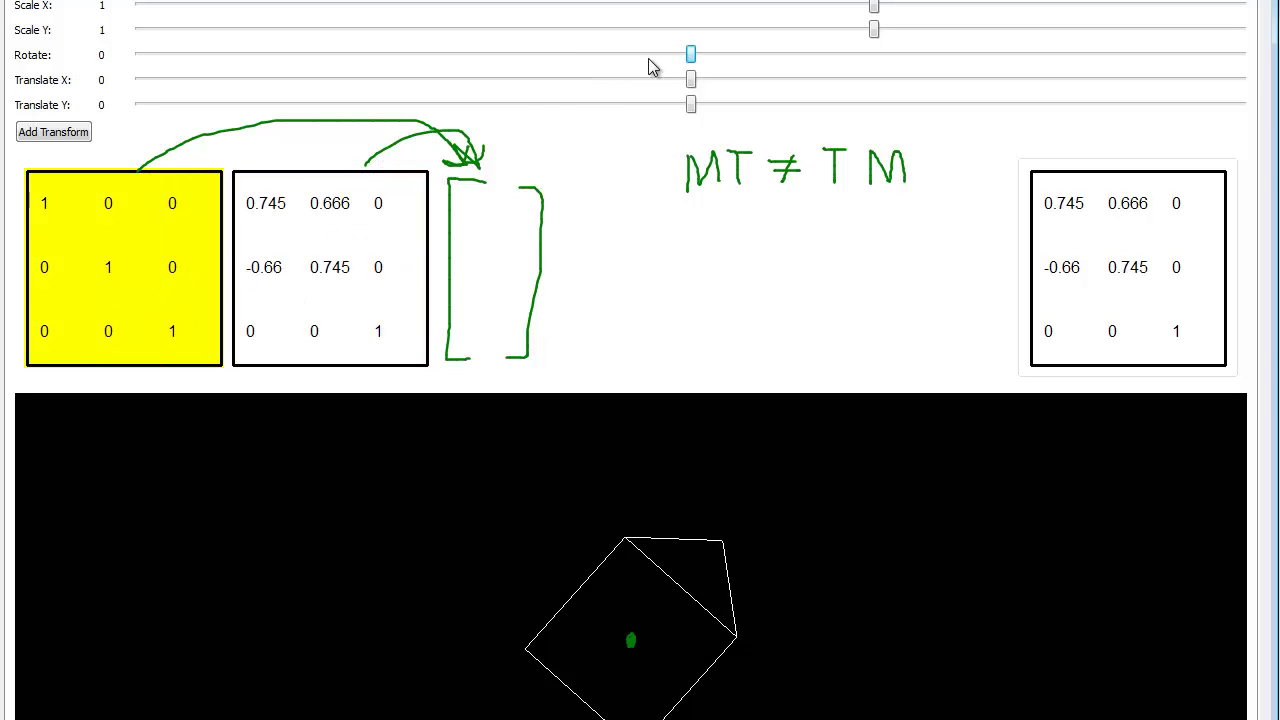
{"action": "left_click_drag", "start_coordinate": [690, 80], "coordinate": [838, 80]}
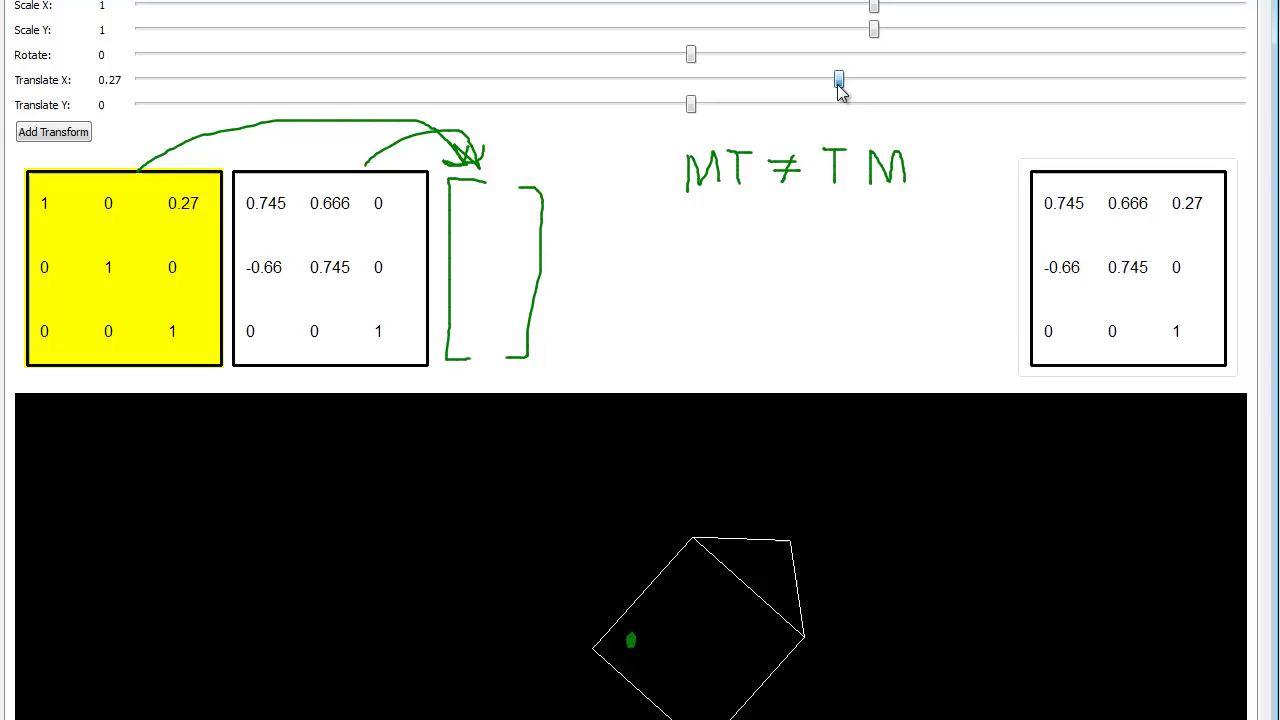
{"action": "left_click_drag", "start_coordinate": [691, 105], "coordinate": [944, 105]}
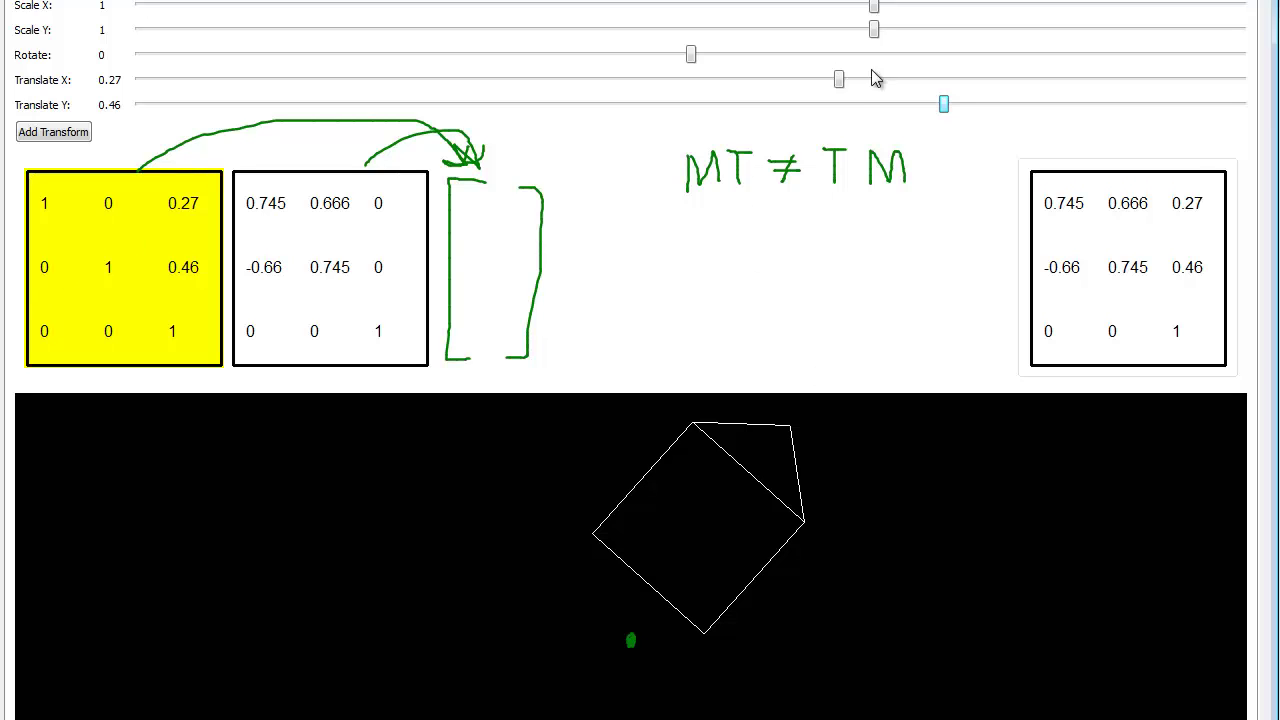
{"action": "left_click_drag", "start_coordinate": [840, 92], "coordinate": [693, 88]}
Reset the Y translation to 0 and return the rotation matrix to identity.
{"action": "left_click_drag", "start_coordinate": [943, 105], "coordinate": [693, 110]}
{"action": "left_click", "coordinate": [307, 302]}
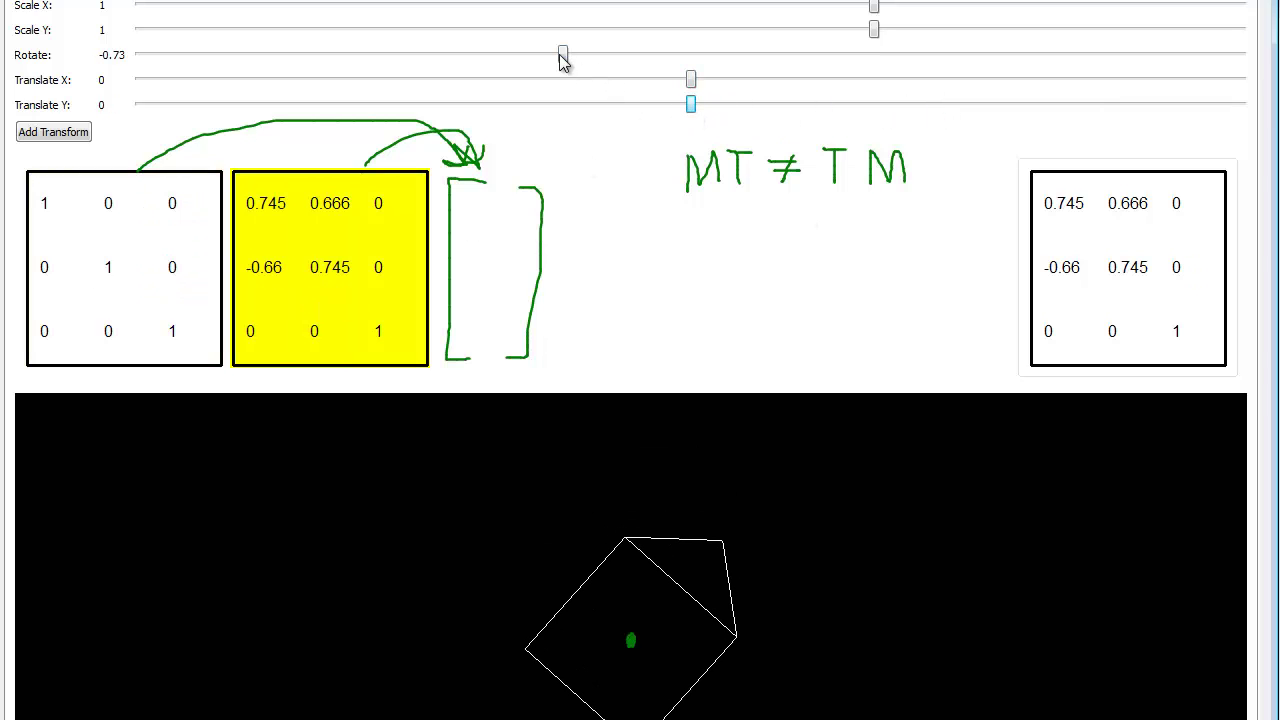
{"action": "left_click_drag", "start_coordinate": [563, 60], "coordinate": [697, 56]}
{"action": "left_click", "coordinate": [144, 299]}
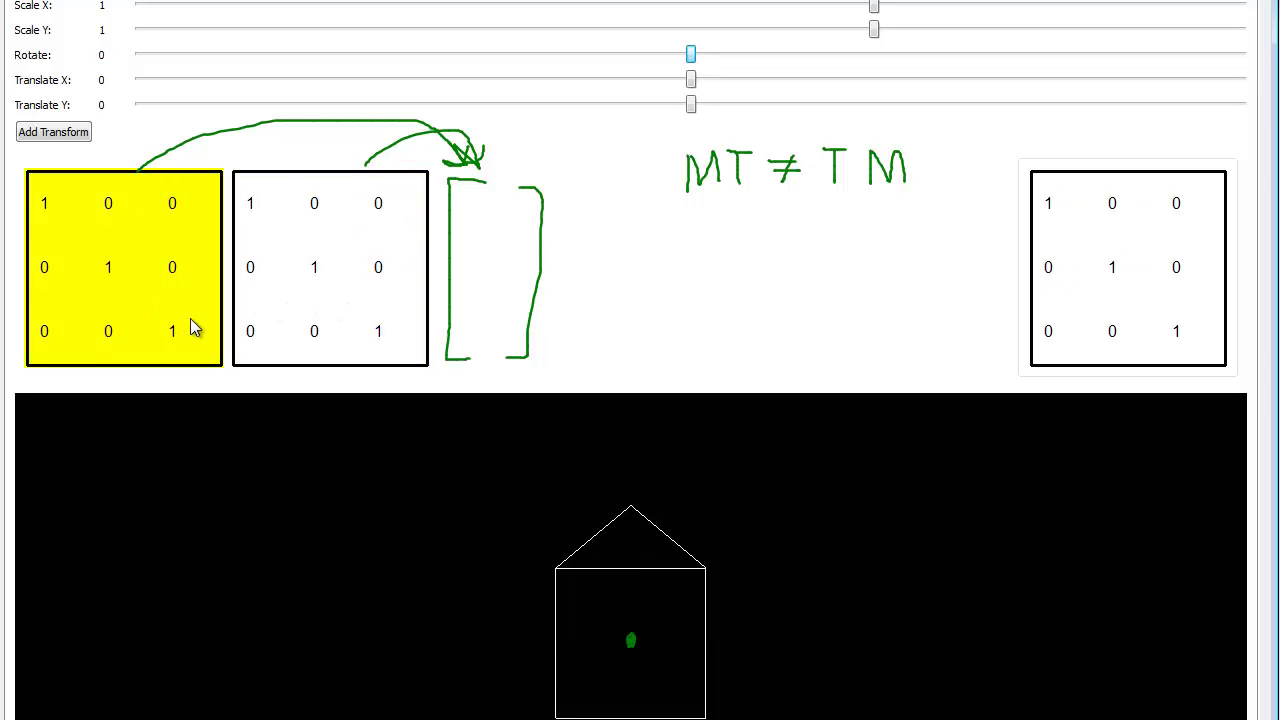
Set the second matrix to translate the house by 0.42 in both X and Y.
{"action": "left_click", "coordinate": [336, 266]}
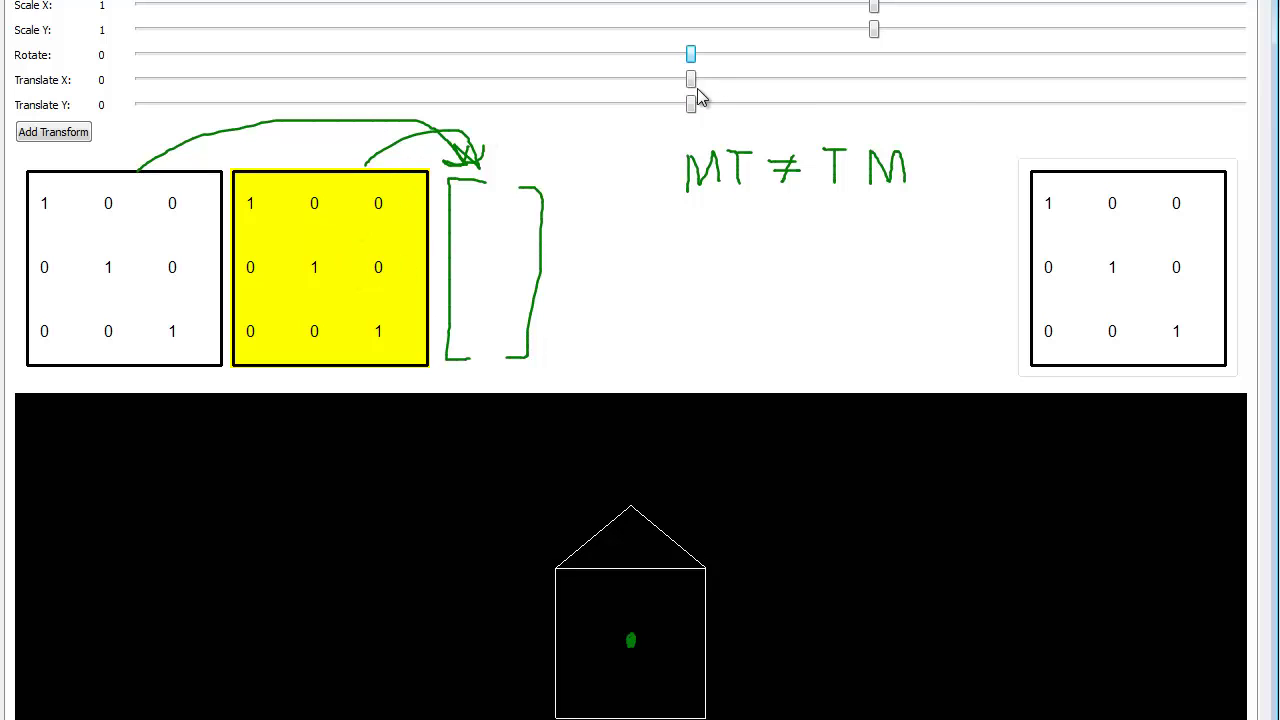
{"action": "left_click_drag", "start_coordinate": [691, 80], "coordinate": [921, 80]}
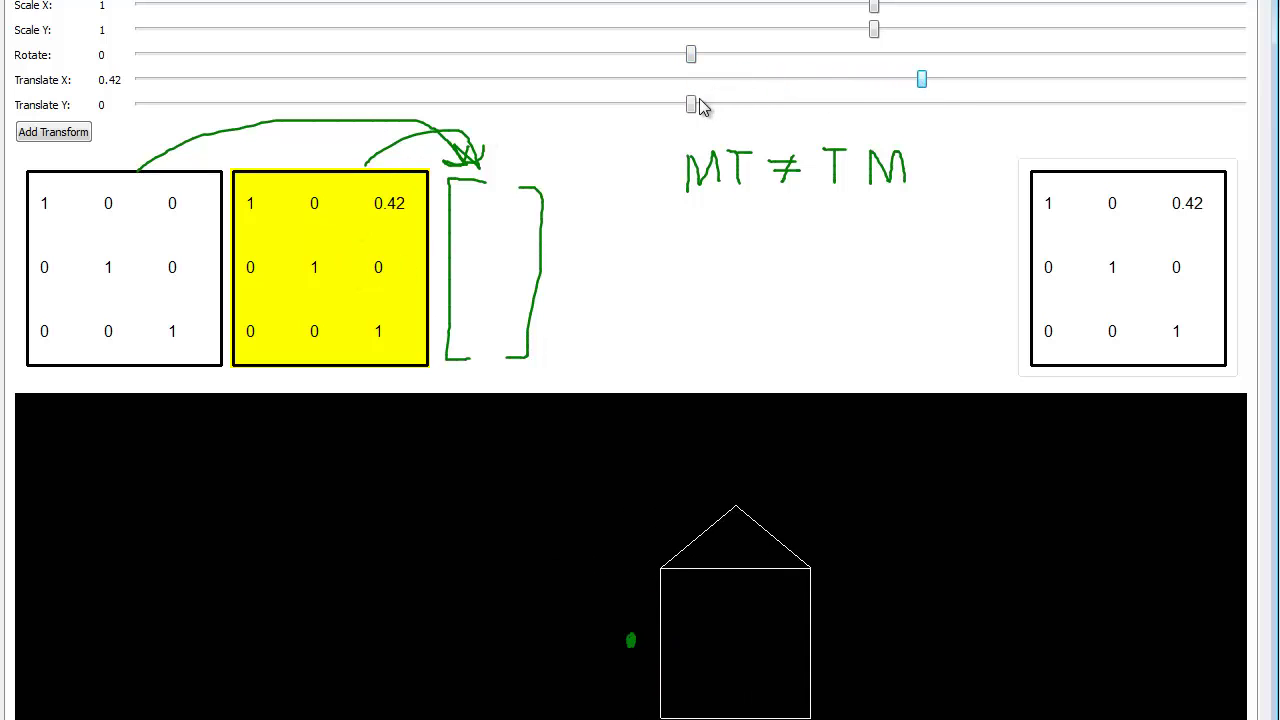
{"action": "left_click_drag", "start_coordinate": [689, 106], "coordinate": [924, 108]}
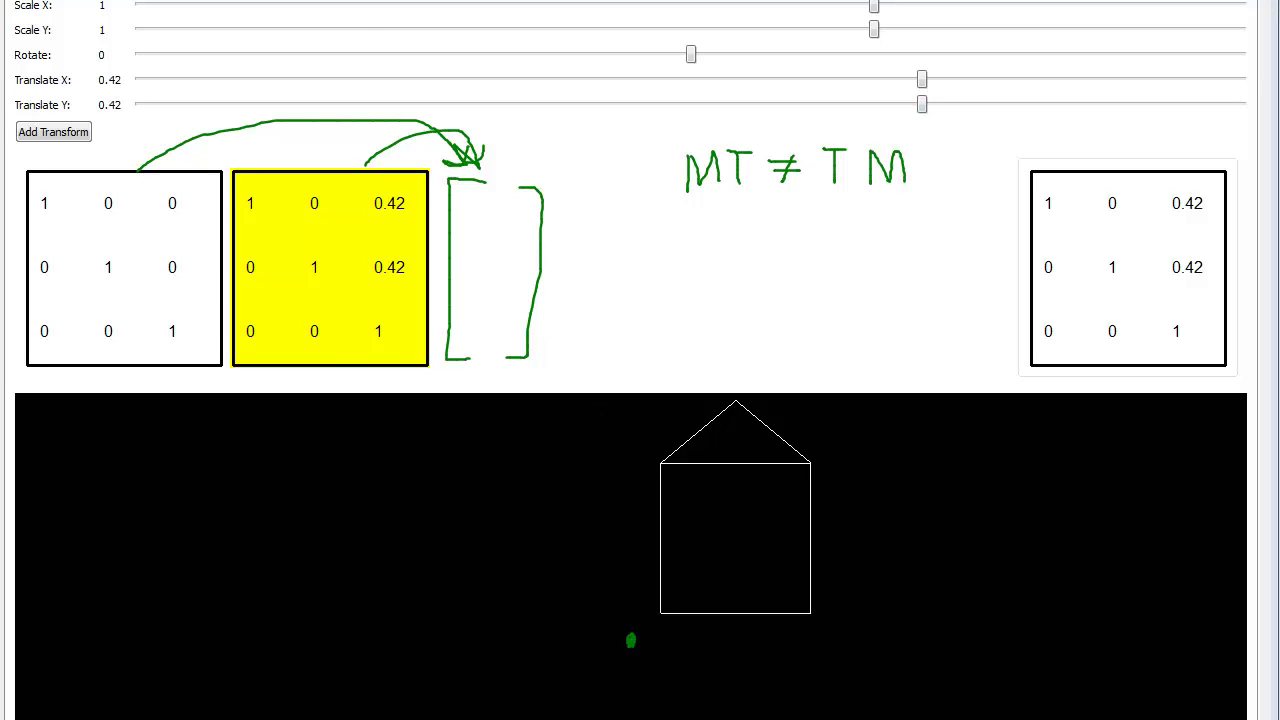
Draw green arrows from the origin to the house's corners and roof, then a white loop.
{"action": "right_click", "coordinate": [349, 190]}
{"action": "left_click", "coordinate": [445, 11]}
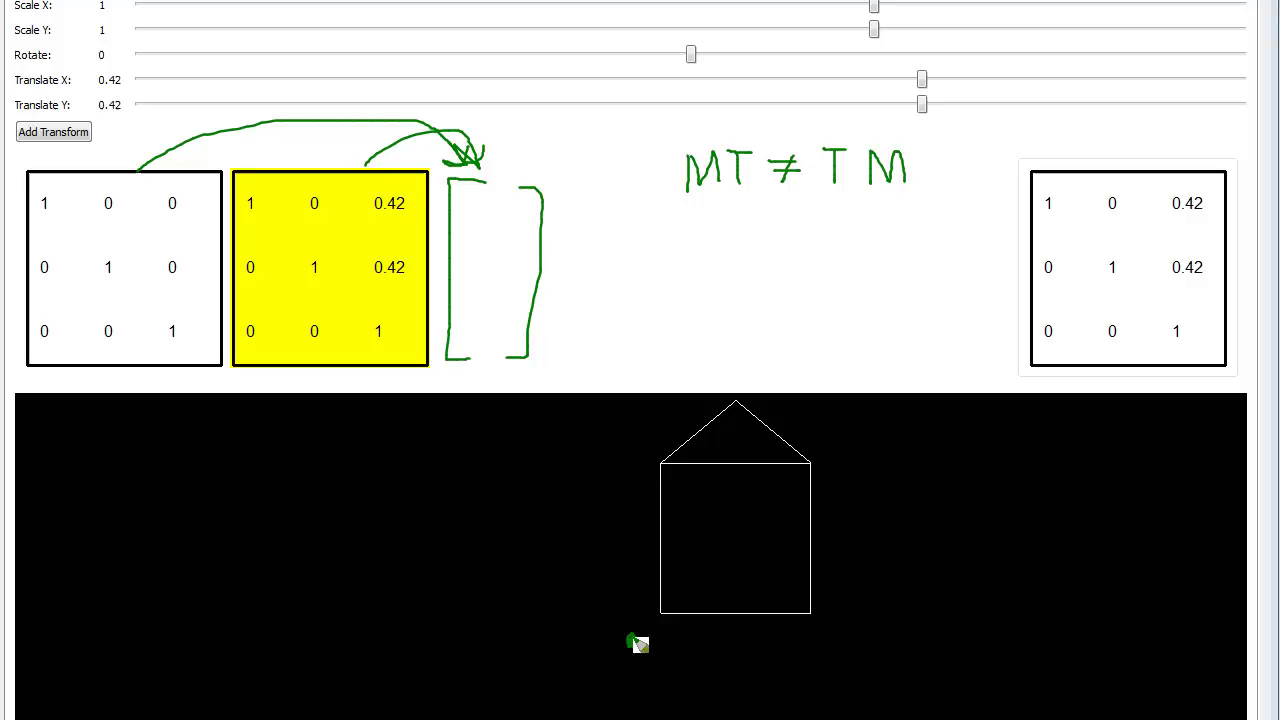
{"action": "mouse_move", "coordinate": [632, 640]}
{"action": "left_mouse_down"}
{"action": "mouse_move", "coordinate": [661, 468]}
{"action": "mouse_move", "coordinate": [644, 465]}
{"action": "mouse_move", "coordinate": [664, 489]}
{"action": "left_mouse_up"}
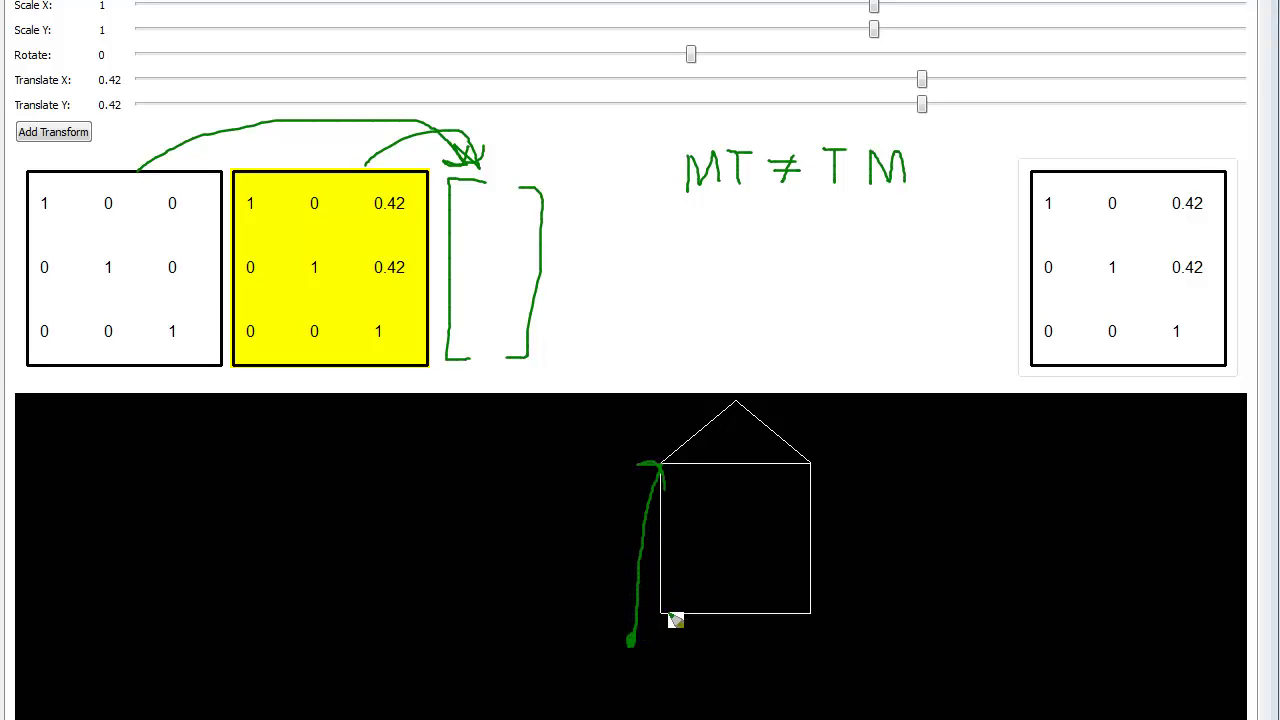
{"action": "mouse_move", "coordinate": [630, 641]}
{"action": "left_mouse_down"}
{"action": "mouse_move", "coordinate": [663, 614]}
{"action": "mouse_move", "coordinate": [654, 640]}
{"action": "mouse_move", "coordinate": [762, 533]}
{"action": "mouse_move", "coordinate": [808, 463]}
{"action": "mouse_move", "coordinate": [806, 478]}
{"action": "left_mouse_up"}
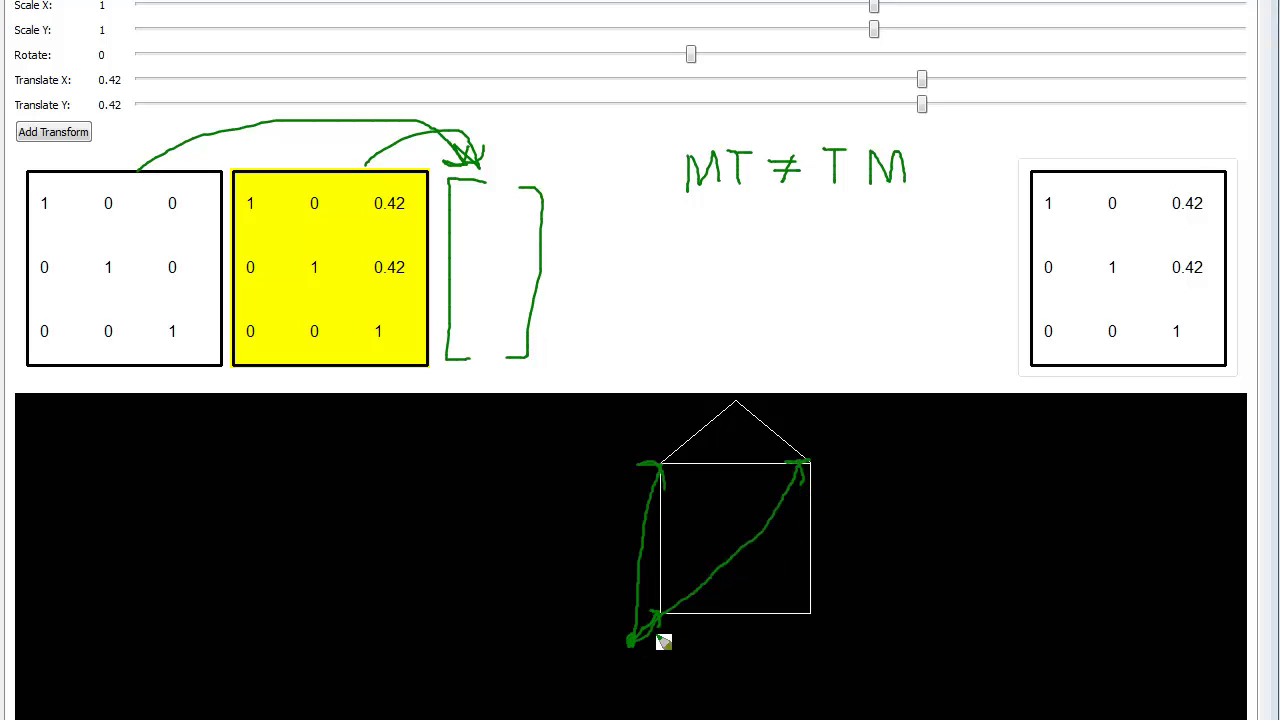
{"action": "mouse_move", "coordinate": [650, 645]}
{"action": "left_mouse_down"}
{"action": "mouse_move", "coordinate": [806, 609]}
{"action": "mouse_move", "coordinate": [803, 620]}
{"action": "left_mouse_up"}
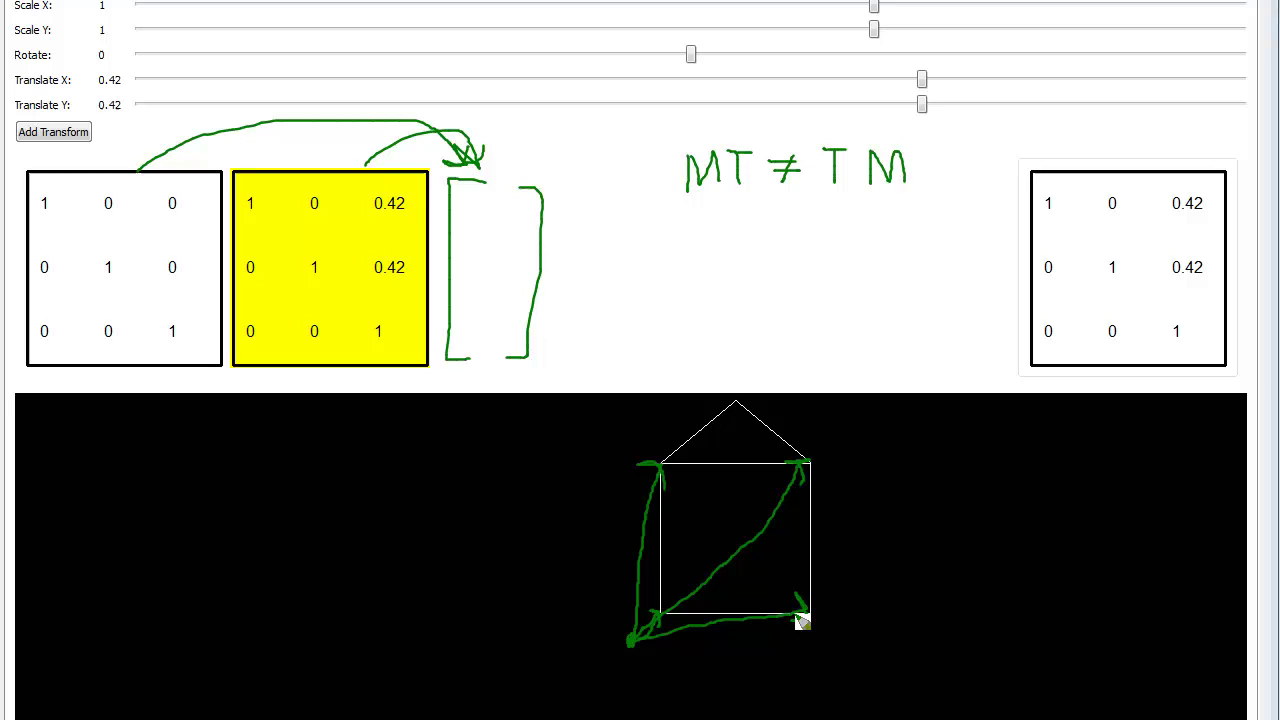
{"action": "left_click_drag", "start_coordinate": [631, 645], "coordinate": [722, 438]}
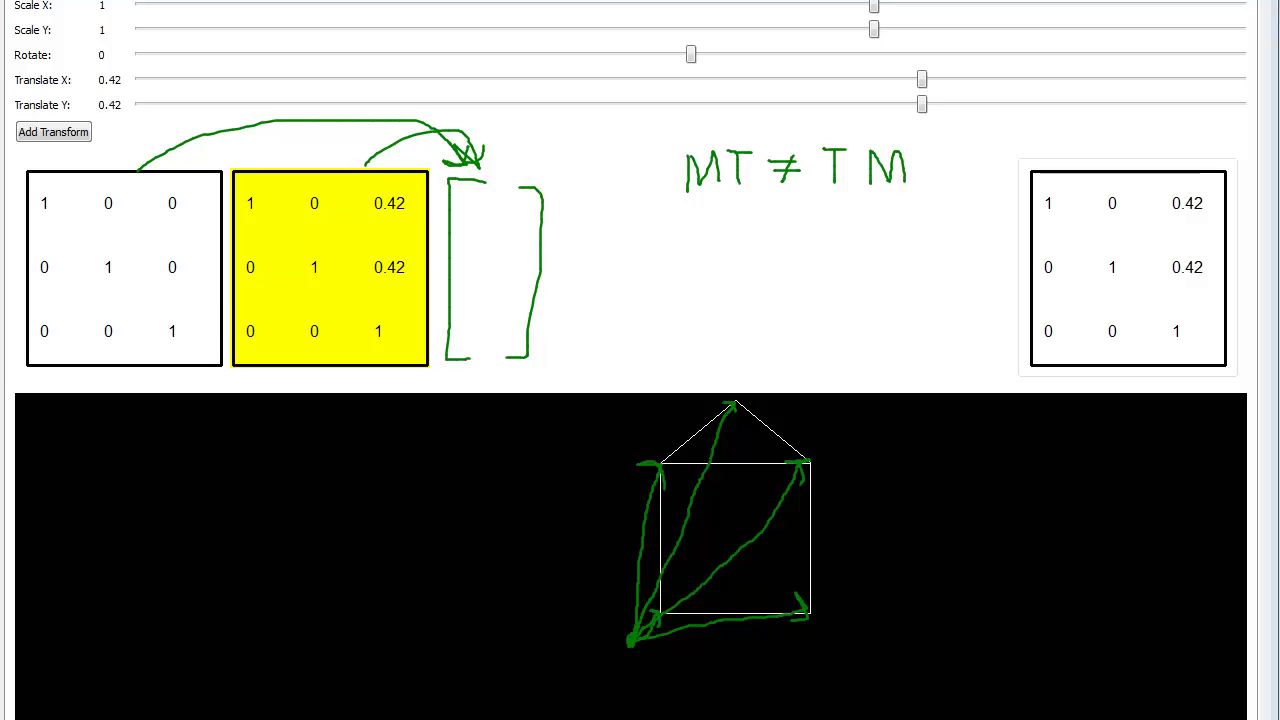
{"action": "left_click", "coordinate": [409, 54]}
{"action": "mouse_move", "coordinate": [726, 656]}
{"action": "left_mouse_down"}
{"action": "mouse_move", "coordinate": [526, 569]}
{"action": "mouse_move", "coordinate": [726, 706]}
{"action": "mouse_move", "coordinate": [534, 614]}
{"action": "mouse_move", "coordinate": [741, 602]}
{"action": "left_mouse_up"}
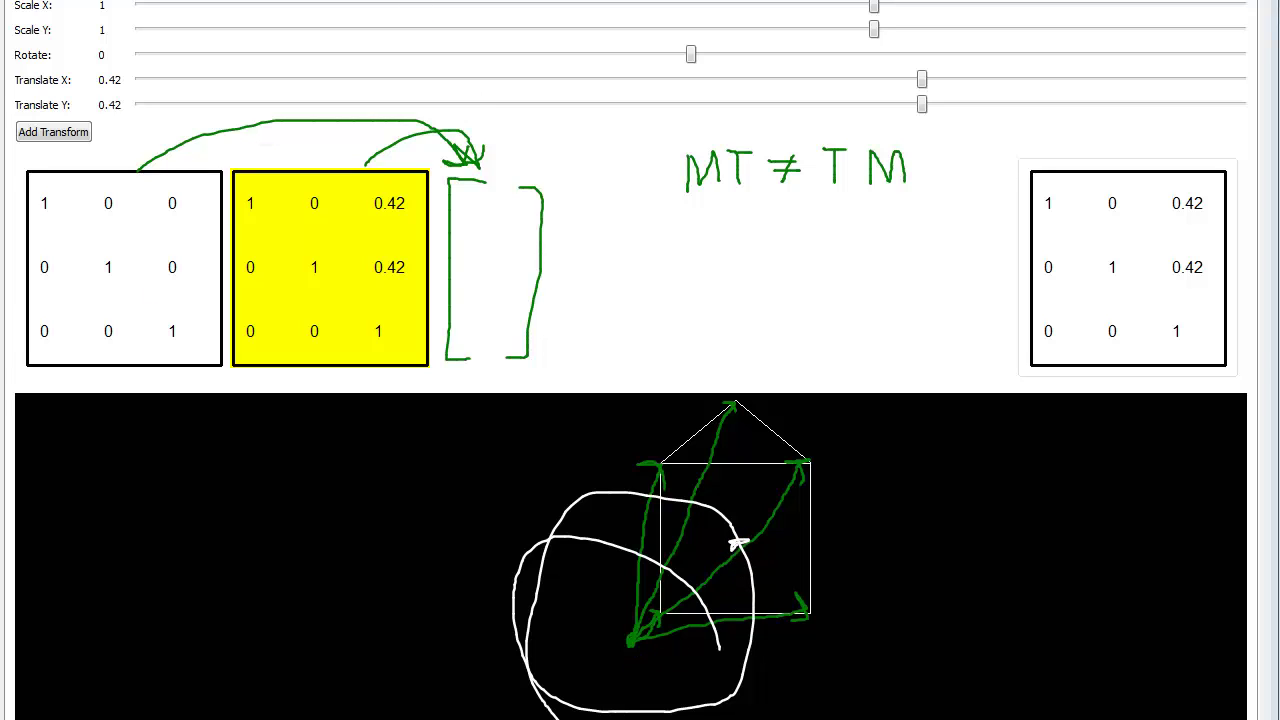
Select the first matrix to apply a slight -0.02 rotation to the translated house.
{"action": "left_click", "coordinate": [134, 309]}
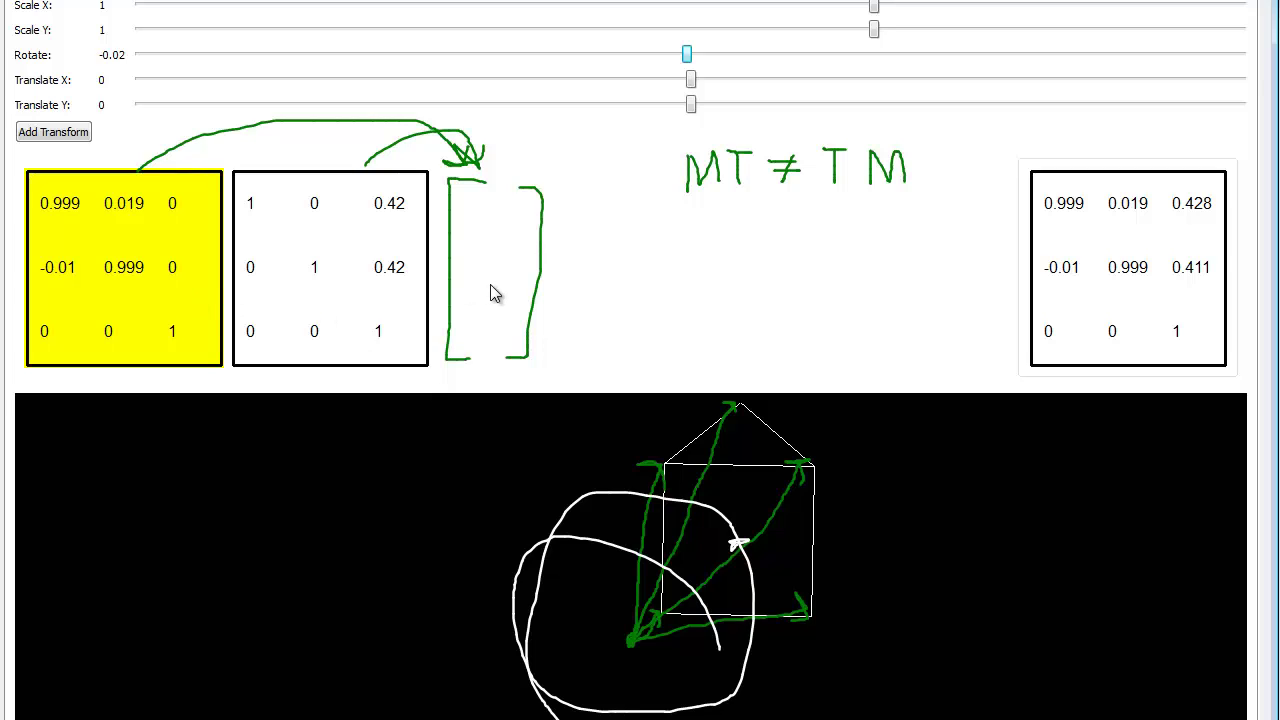
Clear the annotations and reset rotation and both translations to 0, restoring identity matrices.
{"action": "key", "text": "Escape"}
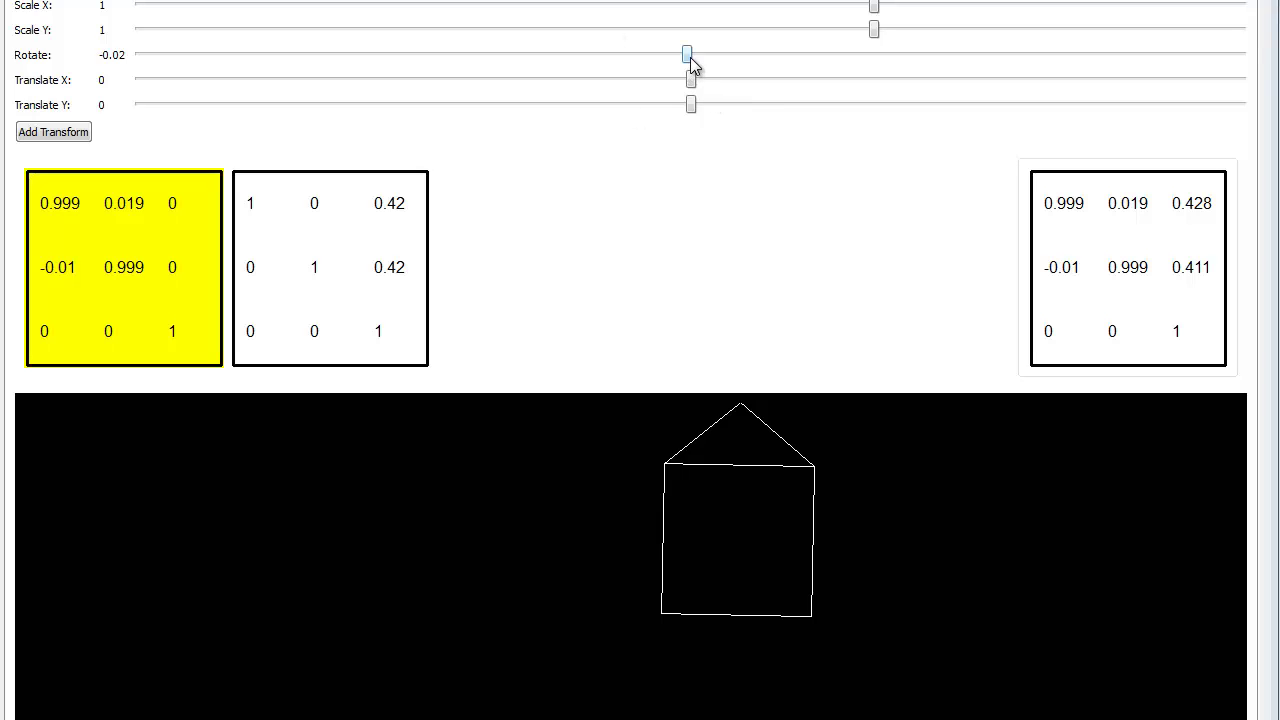
{"action": "left_click_drag", "start_coordinate": [691, 57], "coordinate": [695, 64]}
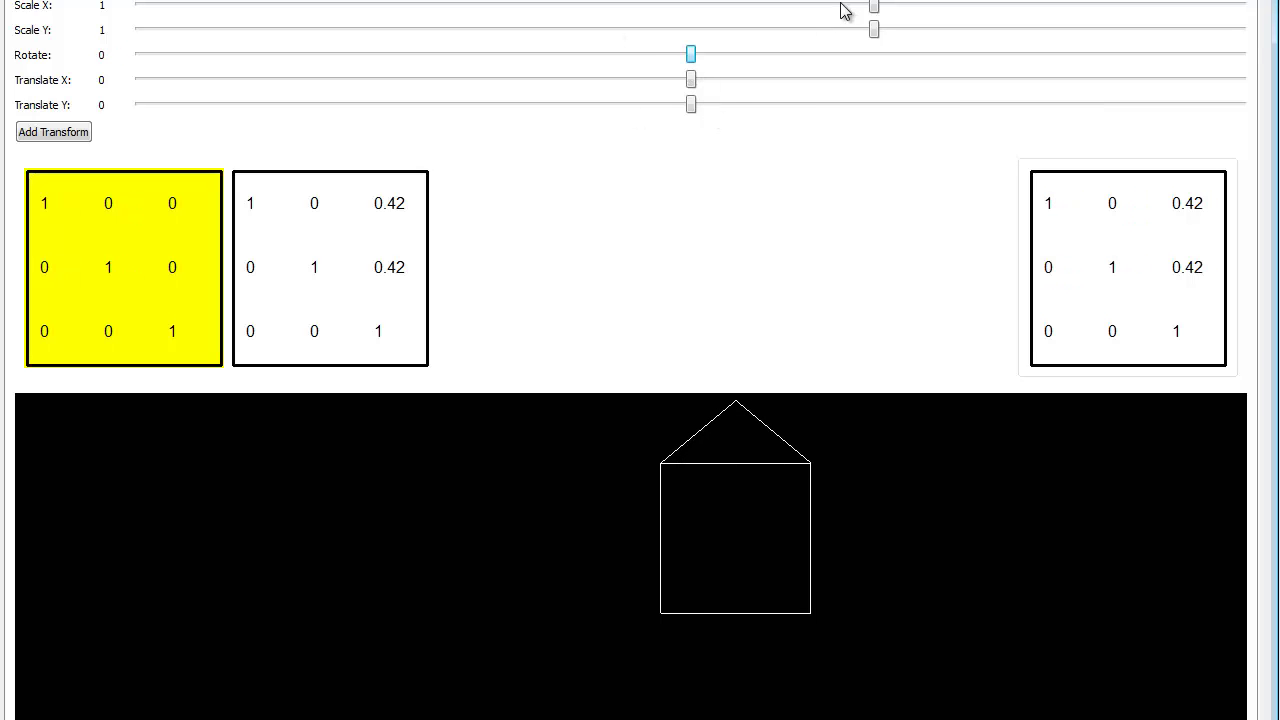
{"action": "left_click", "coordinate": [283, 270]}
{"action": "left_click_drag", "start_coordinate": [920, 80], "coordinate": [691, 86]}
{"action": "left_click_drag", "start_coordinate": [914, 103], "coordinate": [691, 107]}
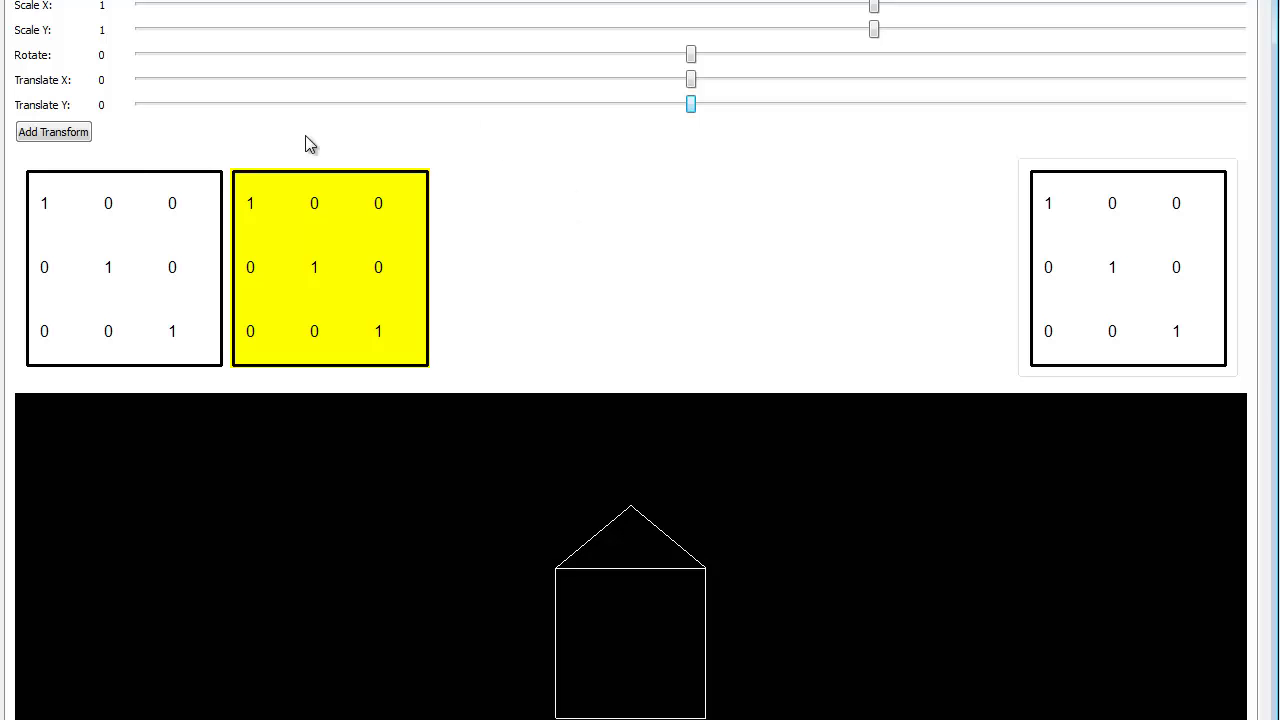
{"action": "left_click", "coordinate": [66, 143]}
Add a third identity transform matrix to the chain and select it for editing.
{"action": "left_click", "coordinate": [66, 143]}
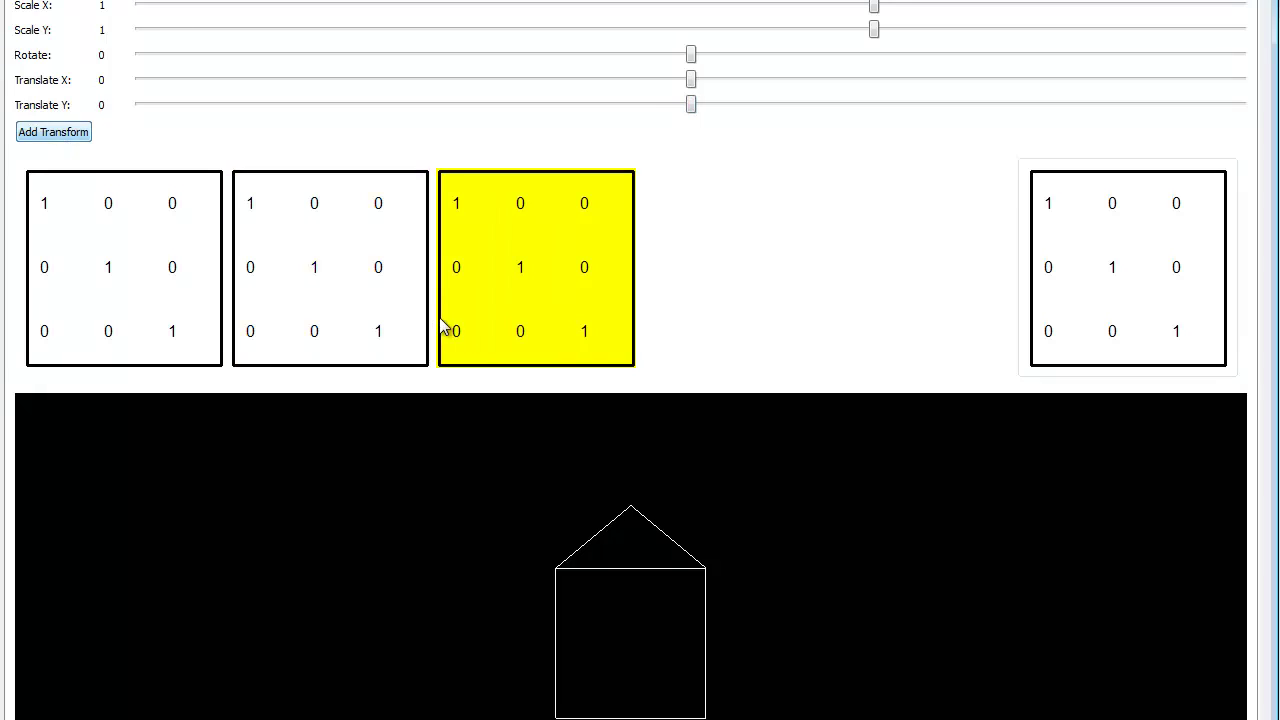
{"action": "left_click", "coordinate": [143, 246]}
{"action": "left_click", "coordinate": [495, 255]}
{"action": "left_click", "coordinate": [104, 236]}
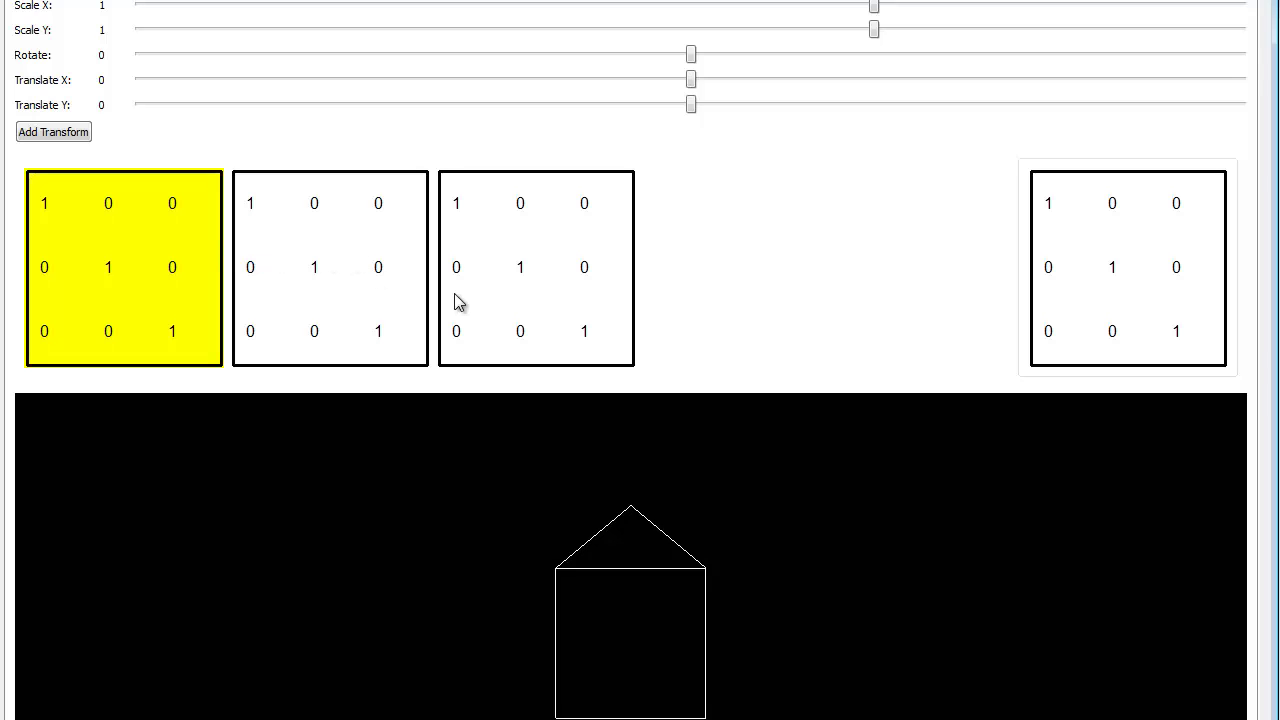
{"action": "left_click", "coordinate": [498, 290]}
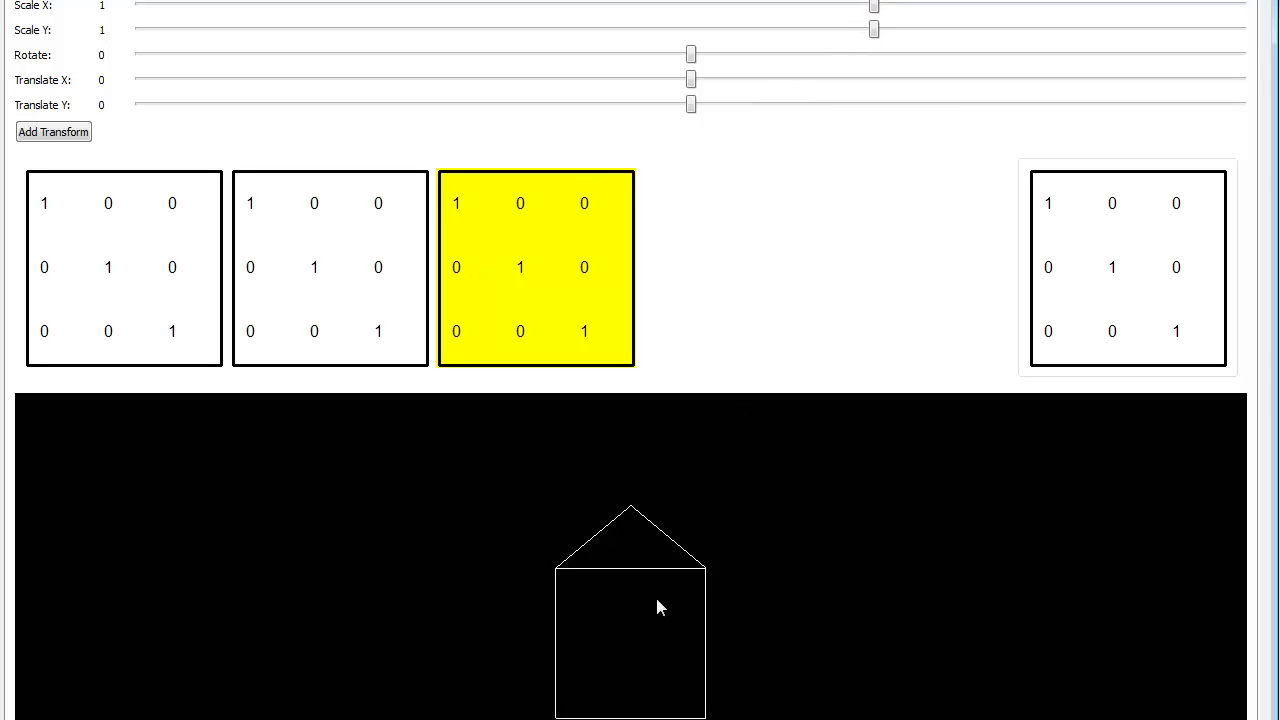
Scale the third matrix to 0.5 in X and Y, and rotate the second by -1.53.
{"action": "left_click_drag", "start_coordinate": [876, 5], "coordinate": [783, 6]}
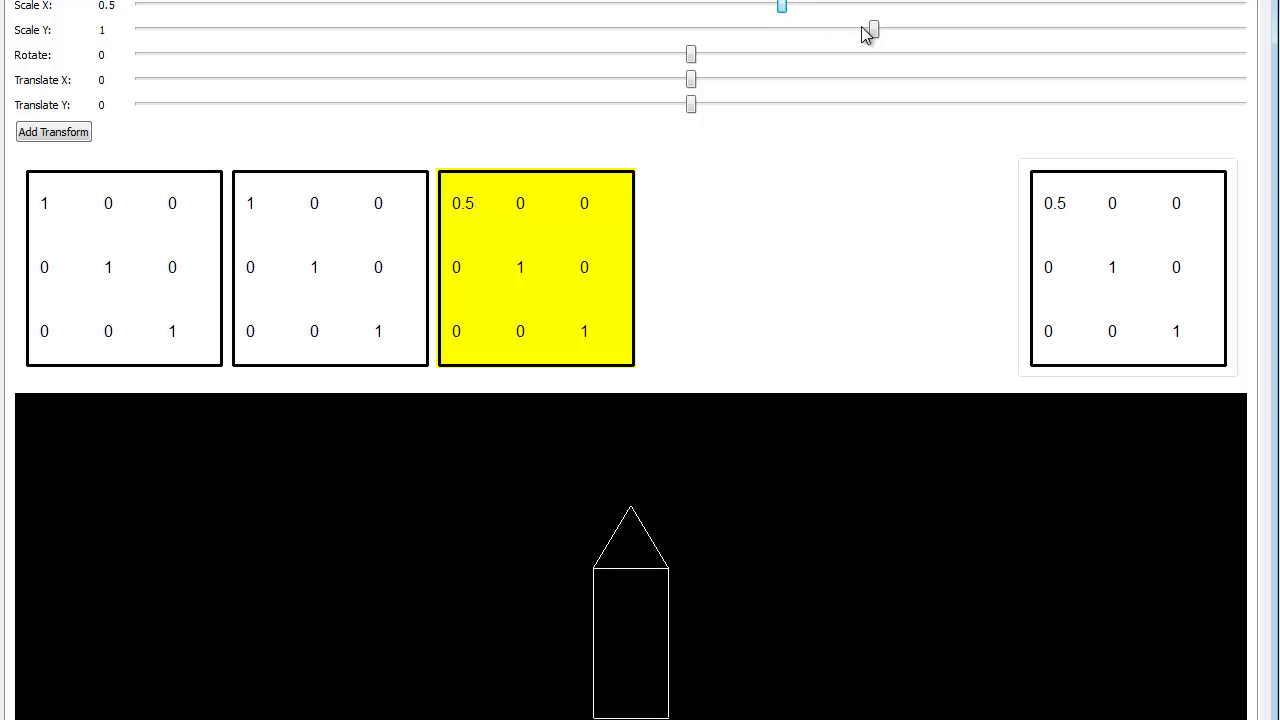
{"action": "left_click_drag", "start_coordinate": [874, 30], "coordinate": [782, 30]}
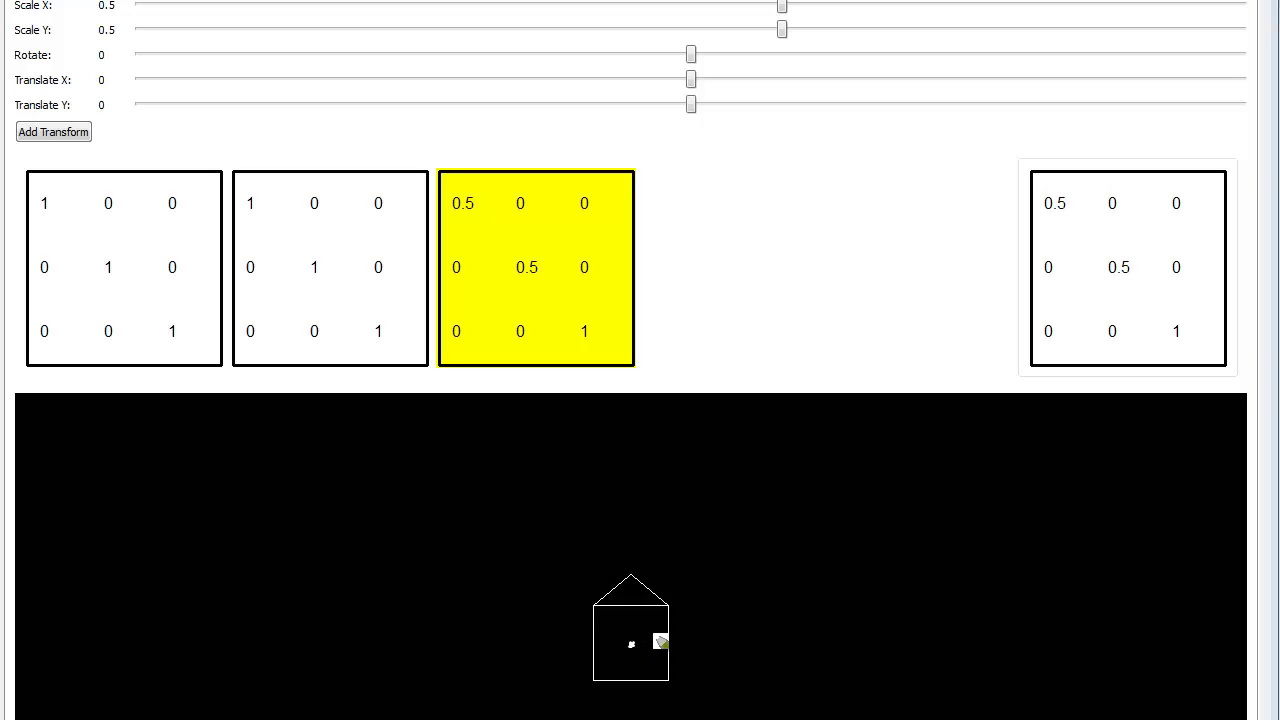
{"action": "left_click", "coordinate": [325, 334]}
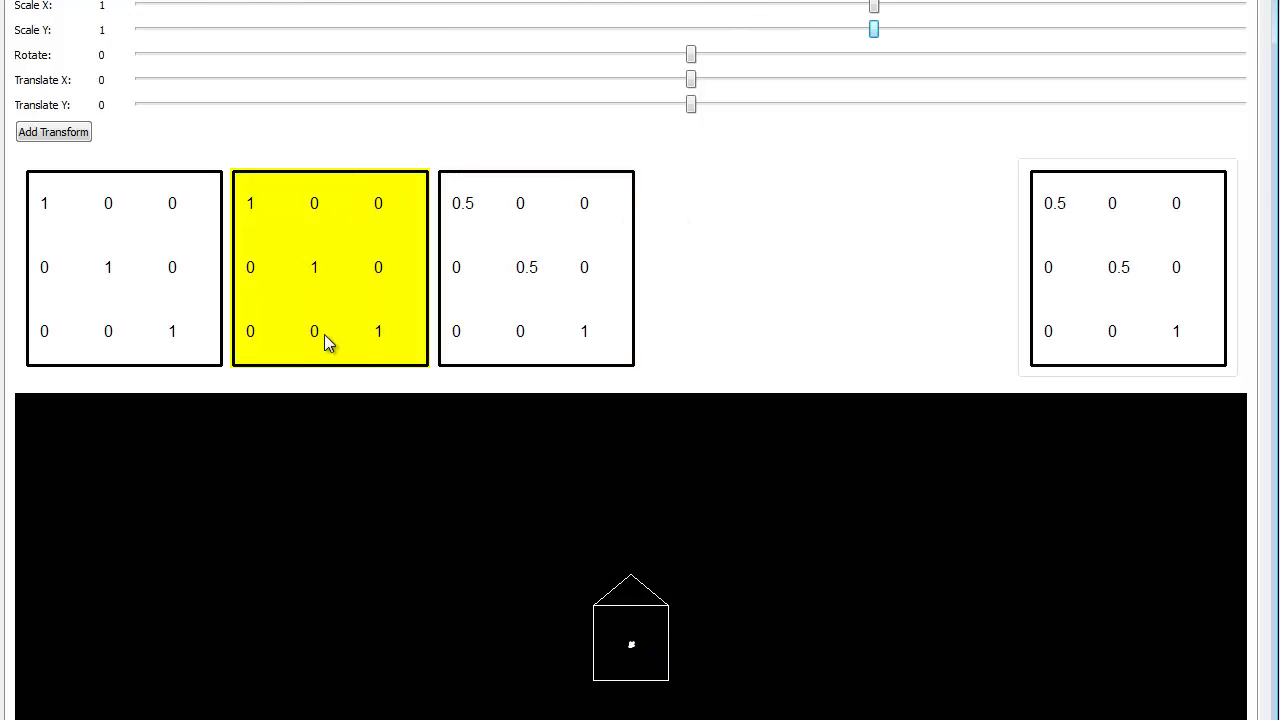
{"action": "left_click_drag", "start_coordinate": [691, 55], "coordinate": [772, 60]}
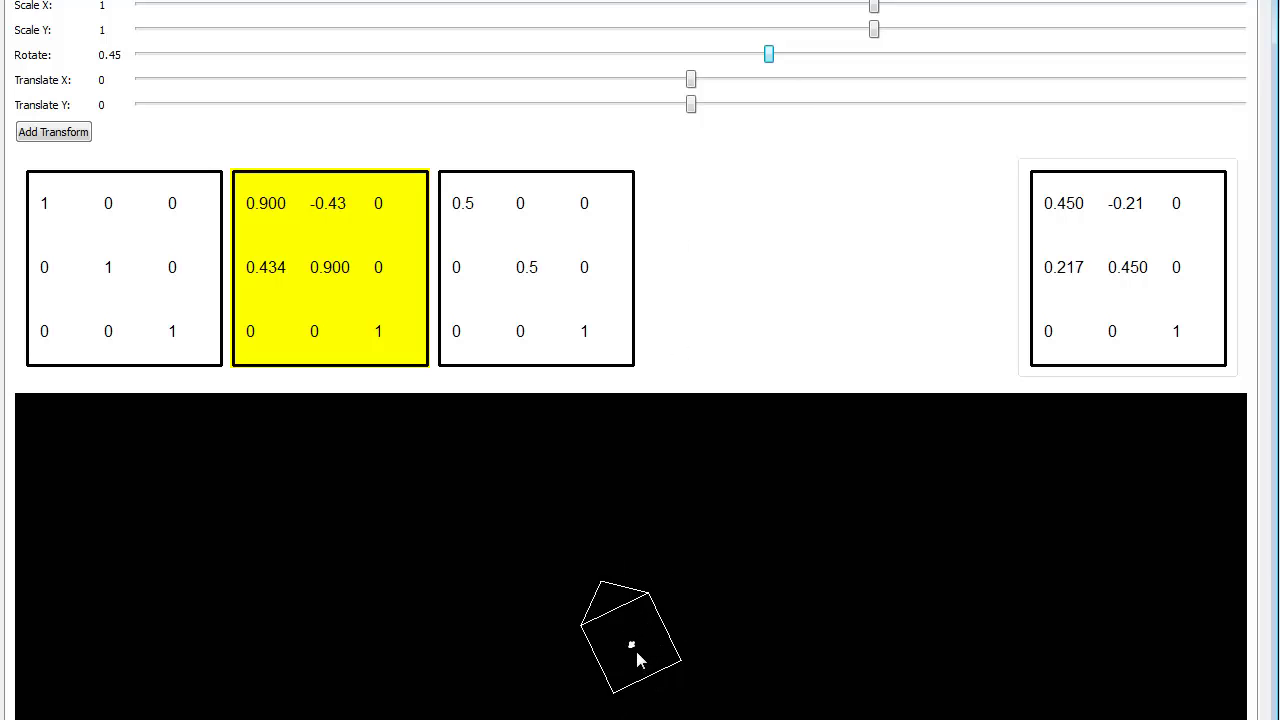
{"action": "left_click_drag", "start_coordinate": [768, 54], "coordinate": [421, 54]}
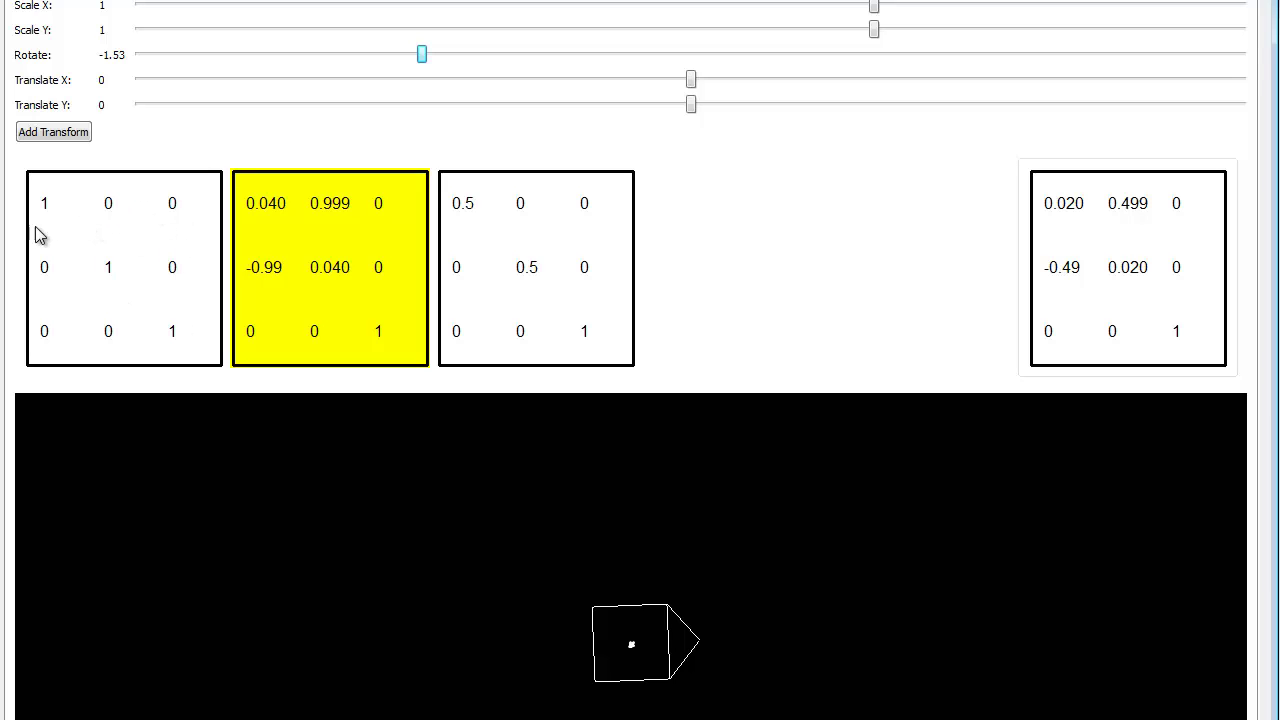
Set the first matrix's translation to X -0.06, Y 0.13 and the second's rotation to 0.9.
{"action": "left_click", "coordinate": [130, 218]}
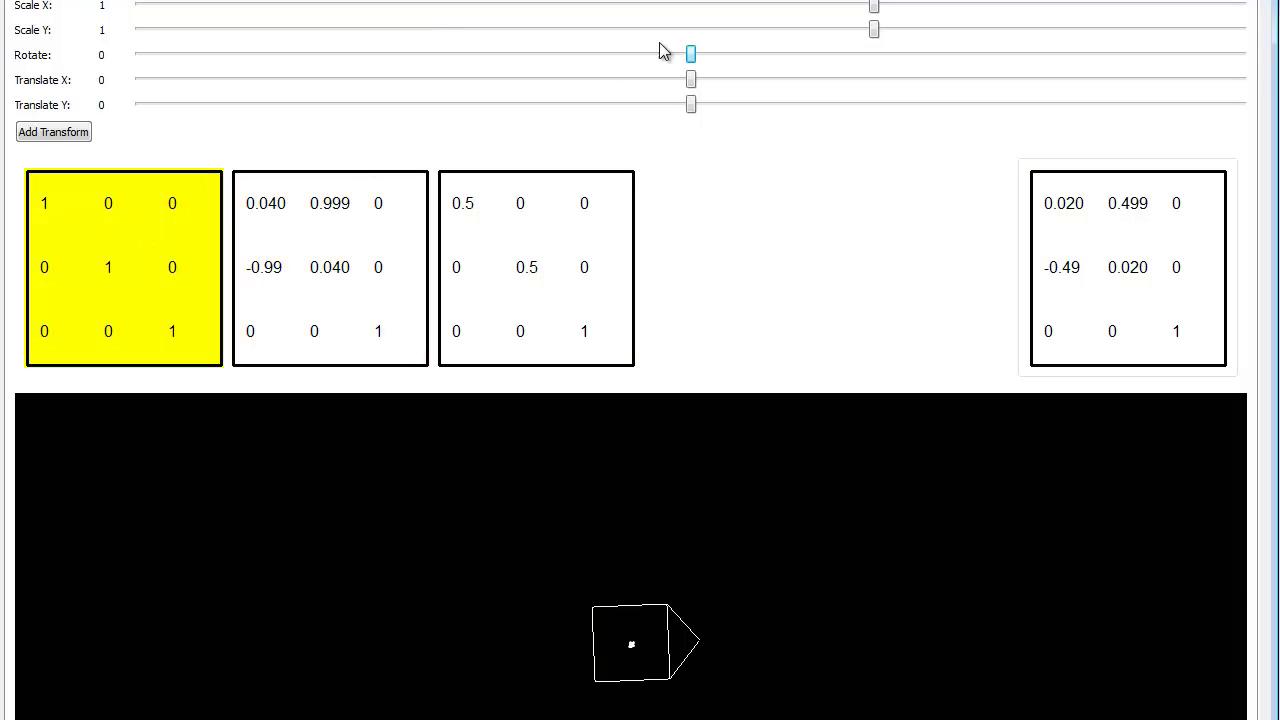
{"action": "left_click_drag", "start_coordinate": [693, 80], "coordinate": [797, 97]}
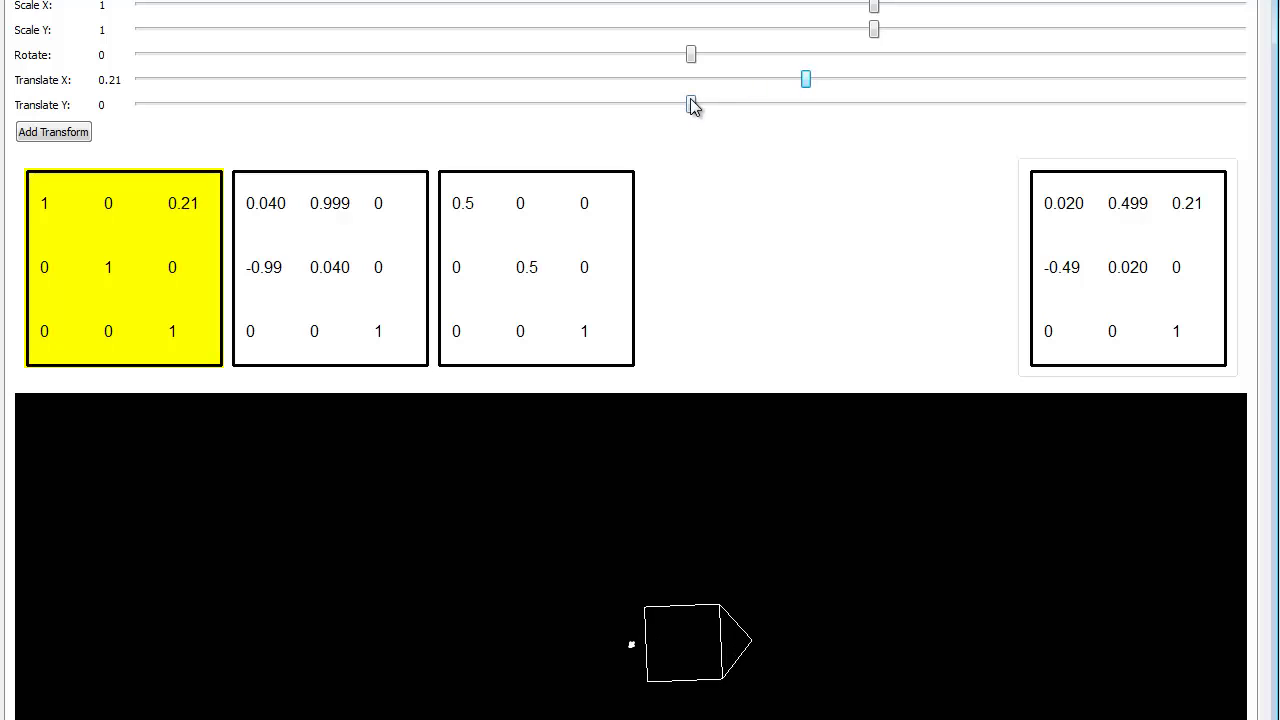
{"action": "scroll", "coordinate": [695, 106], "scroll_direction": "down", "scroll_amount": 5}
{"action": "left_click_drag", "start_coordinate": [697, 107], "coordinate": [865, 117]}
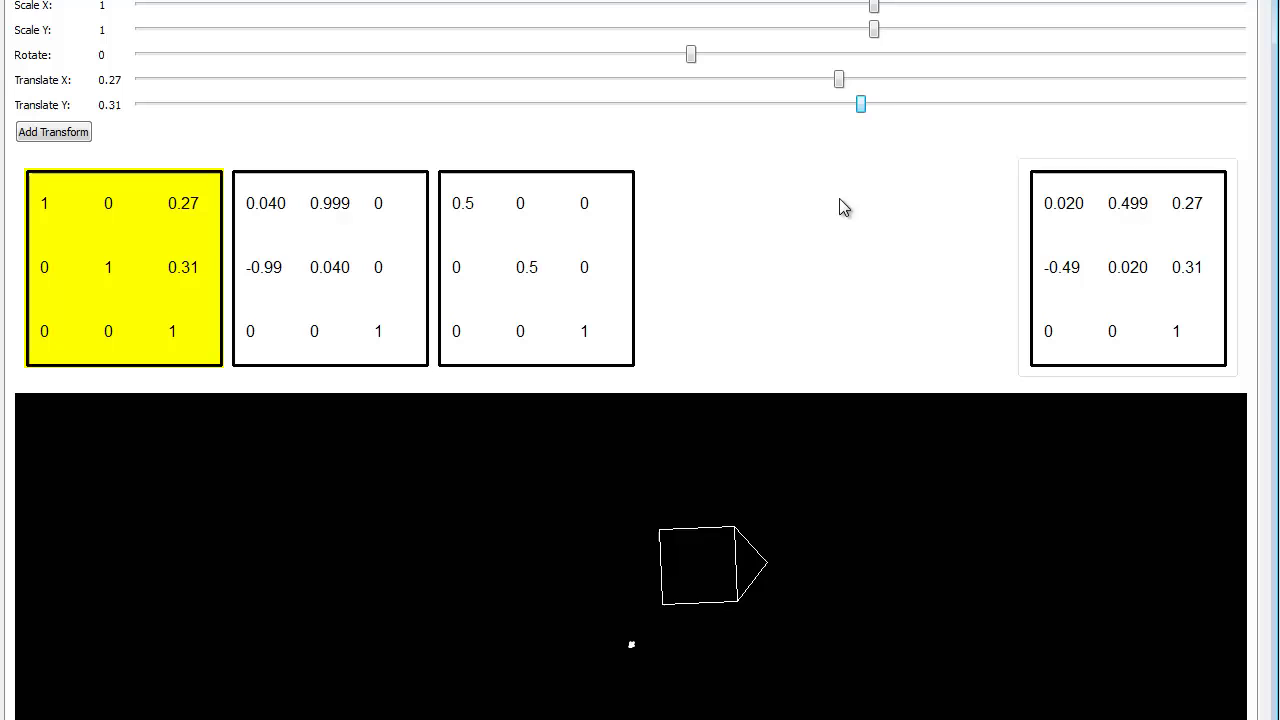
{"action": "left_click_drag", "start_coordinate": [840, 80], "coordinate": [657, 88]}
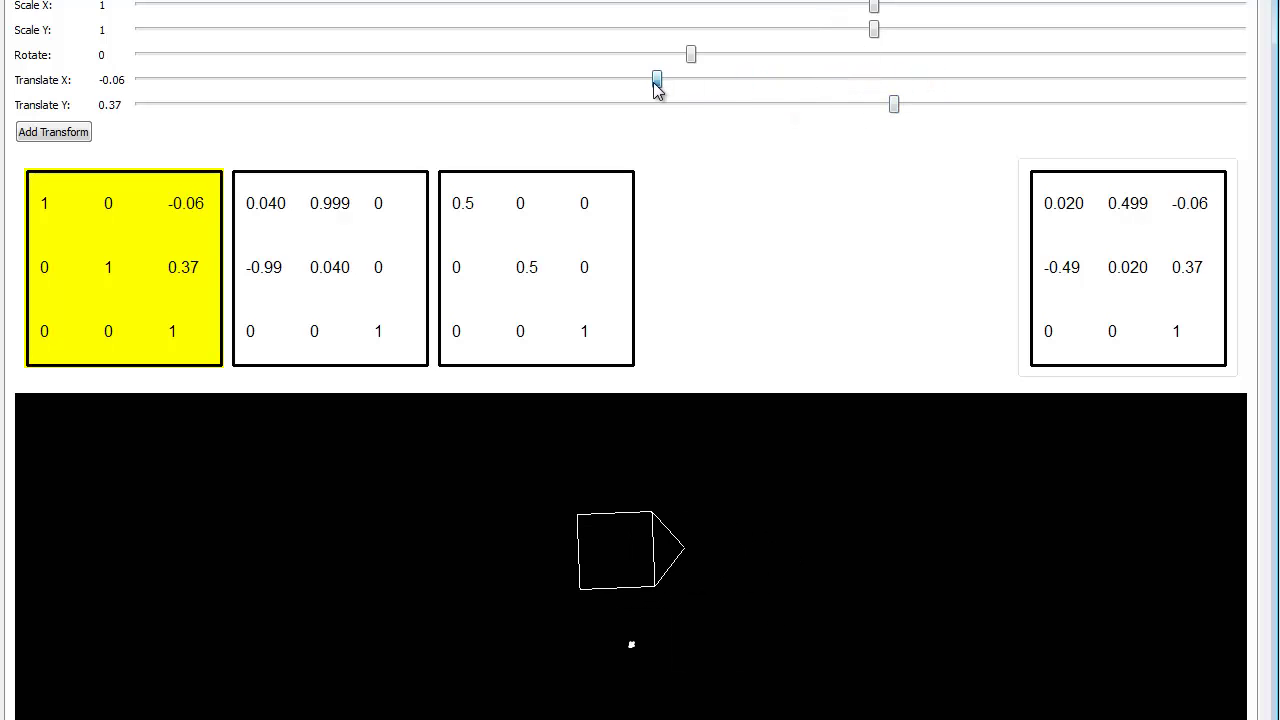
{"action": "left_click_drag", "start_coordinate": [895, 105], "coordinate": [762, 104]}
{"action": "left_click", "coordinate": [330, 268]}
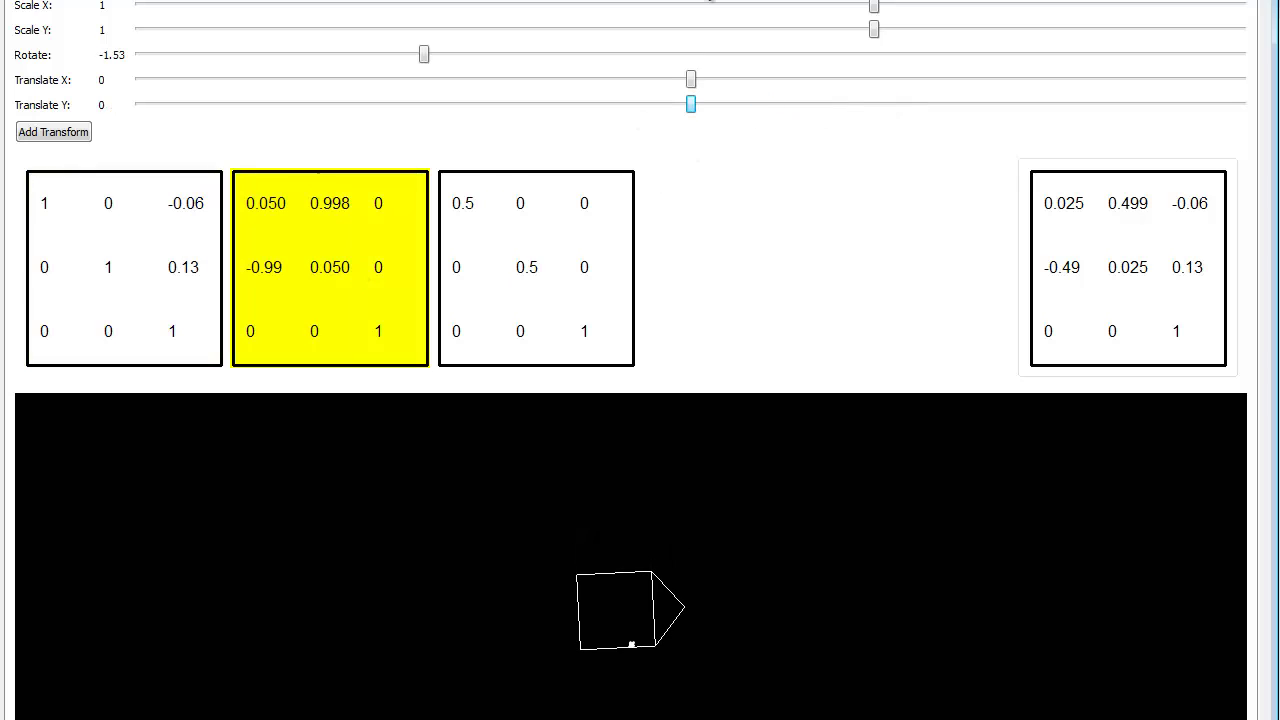
{"action": "left_click_drag", "start_coordinate": [430, 56], "coordinate": [848, 105]}
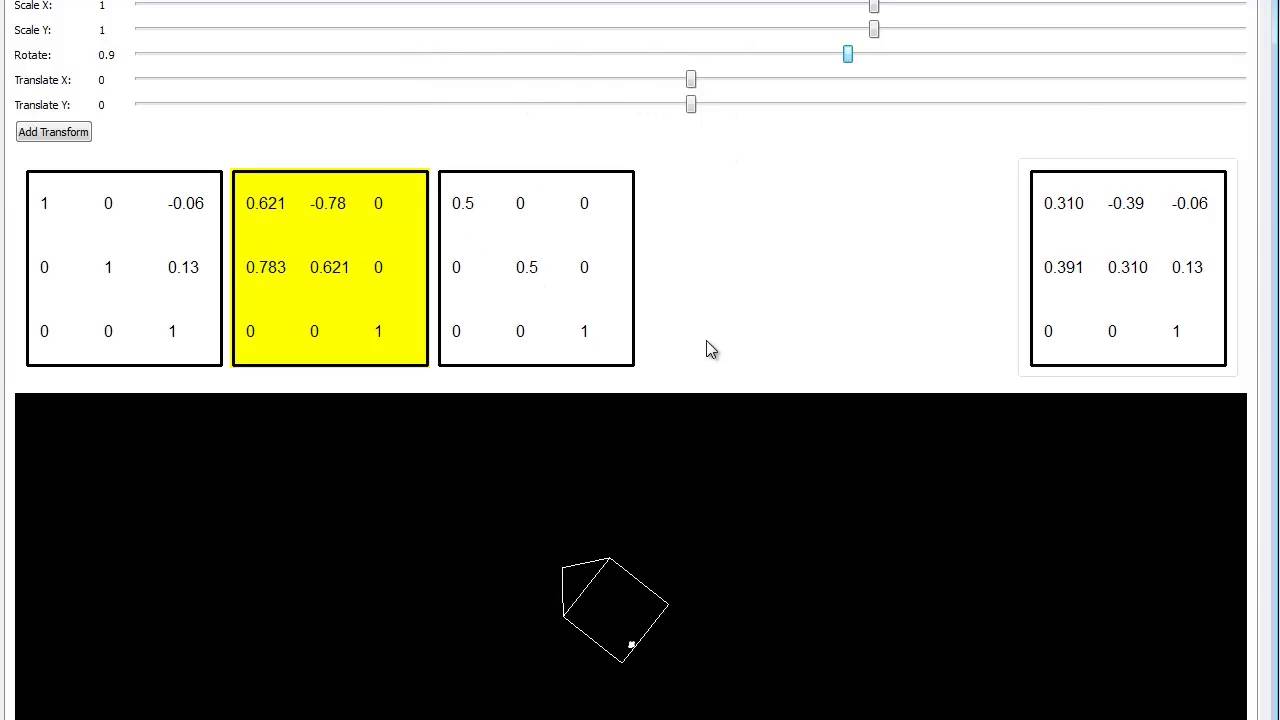